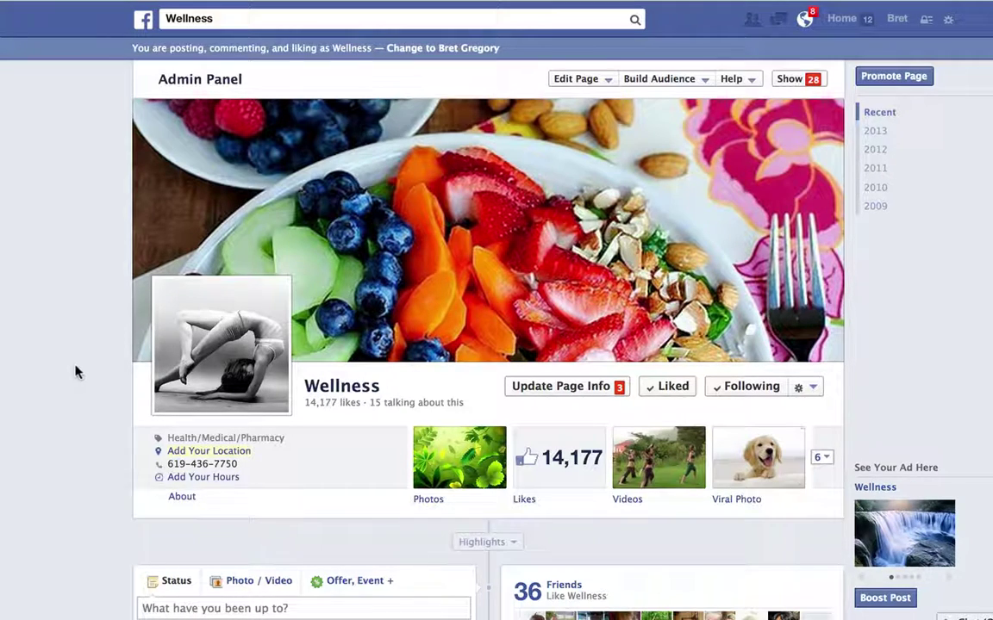
Step: Hide the Costa Rica Wellness Photos and Wellness Photos Album Stack posts from the Page
{"action": "scroll", "coordinate": [93, 390], "scroll_direction": "down", "scroll_amount": 5}
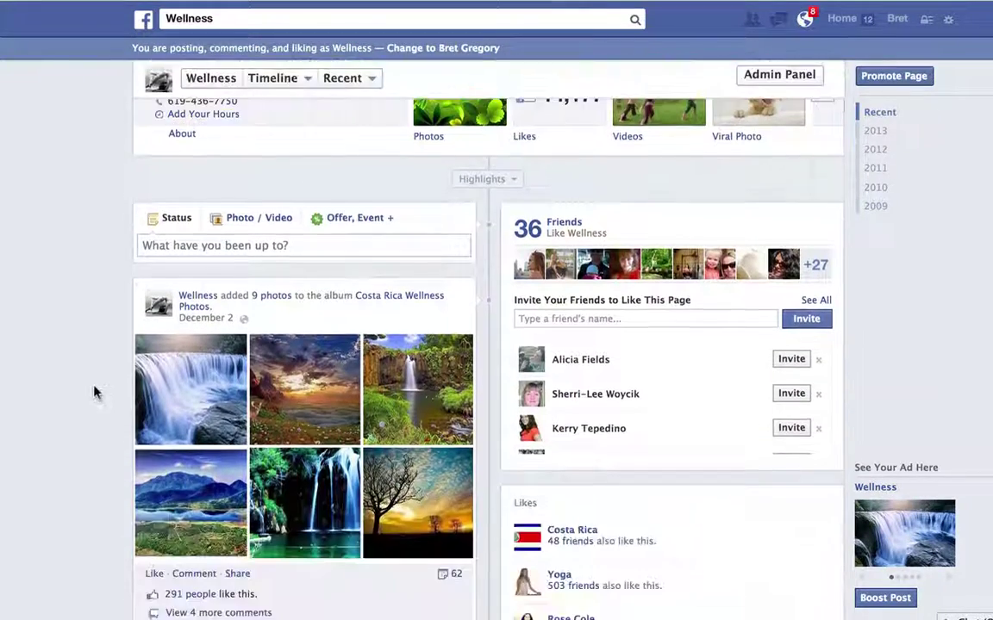
{"action": "scroll", "coordinate": [95, 392], "scroll_direction": "down", "scroll_amount": 1}
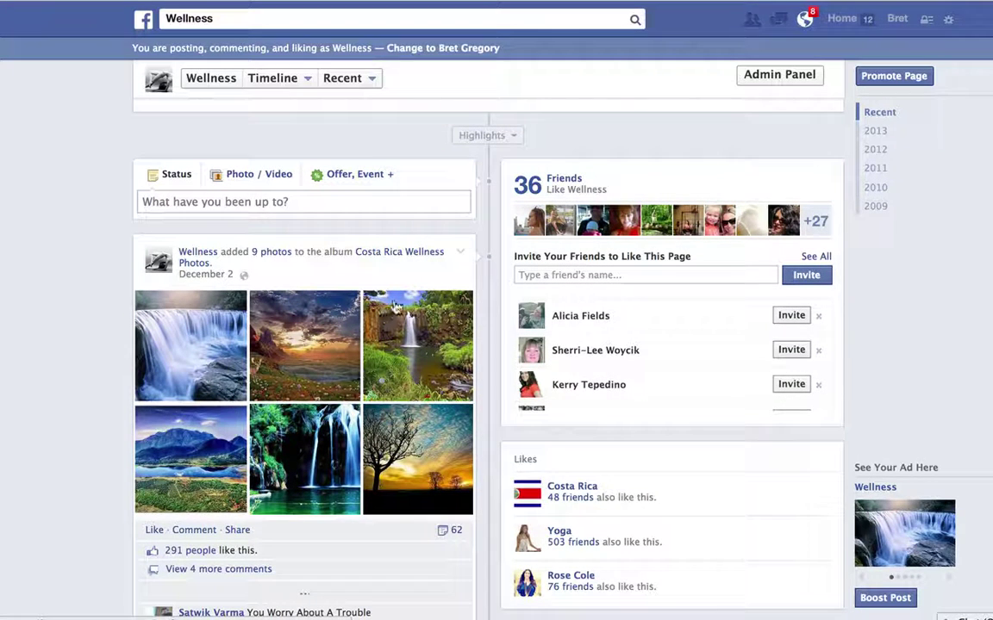
{"action": "left_click", "coordinate": [461, 255]}
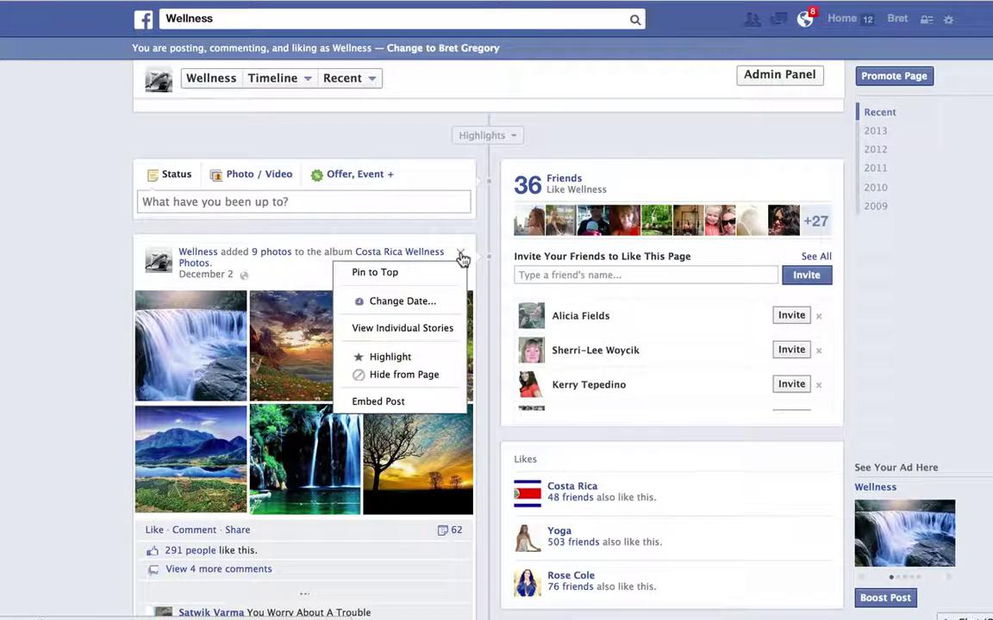
{"action": "left_click", "coordinate": [390, 375]}
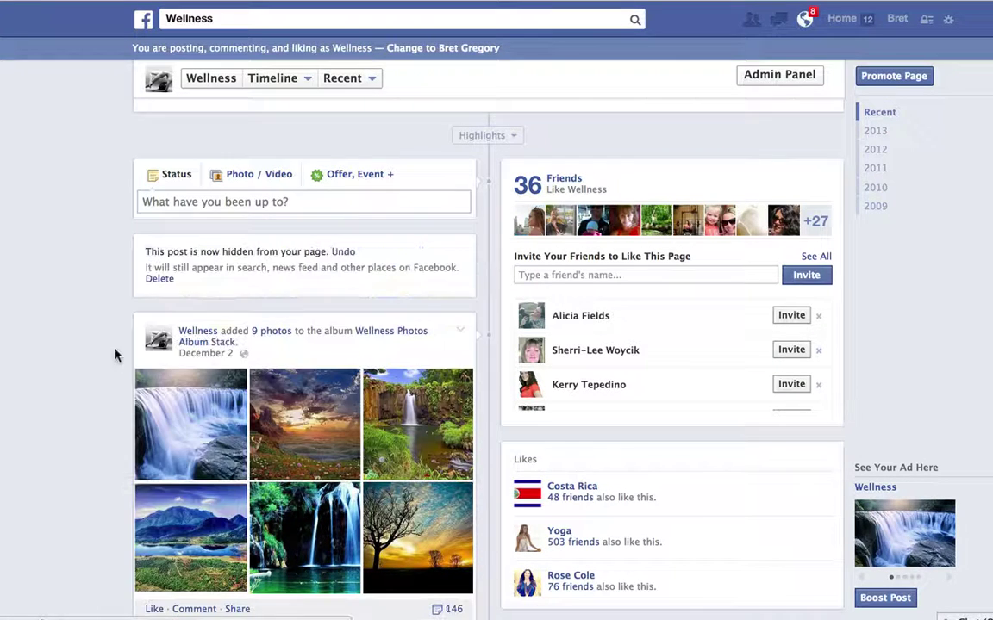
{"action": "left_click", "coordinate": [461, 332]}
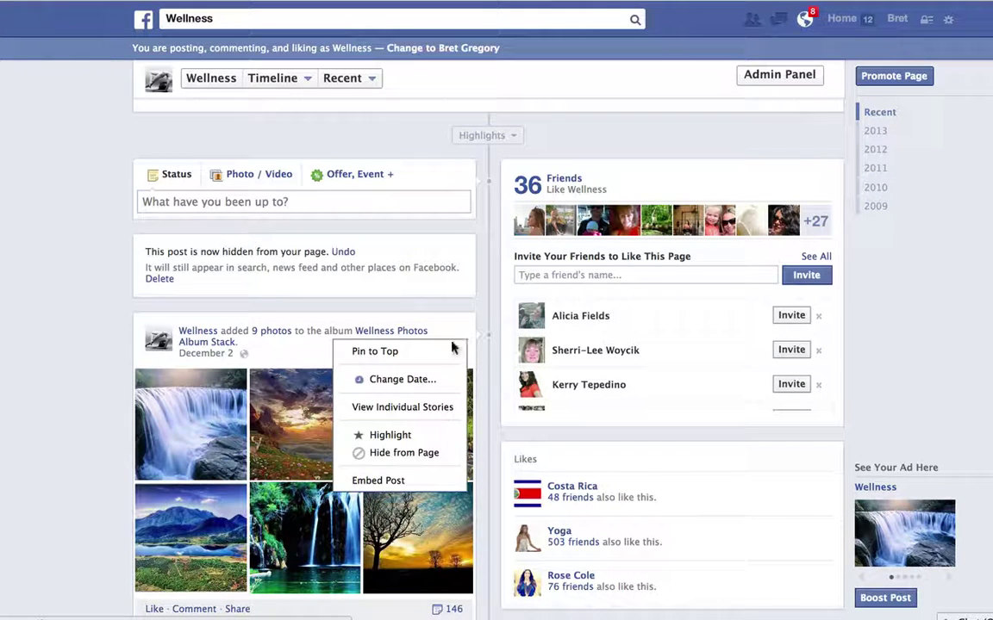
{"action": "left_click", "coordinate": [367, 452]}
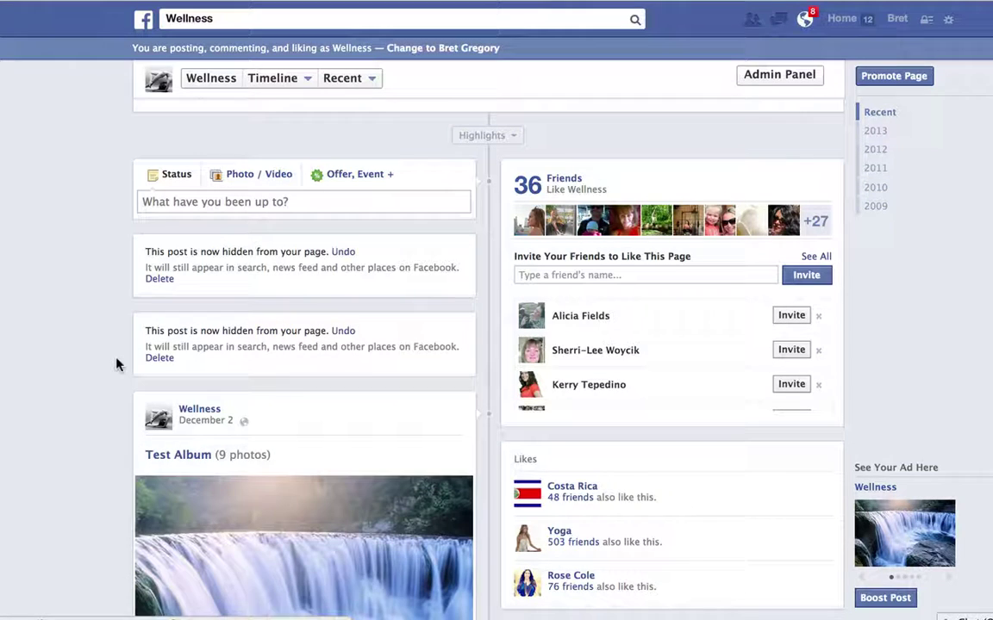
Step: Hide the Test Album post from the Page too, then return to the top
{"action": "scroll", "coordinate": [73, 385], "scroll_direction": "down", "scroll_amount": 3}
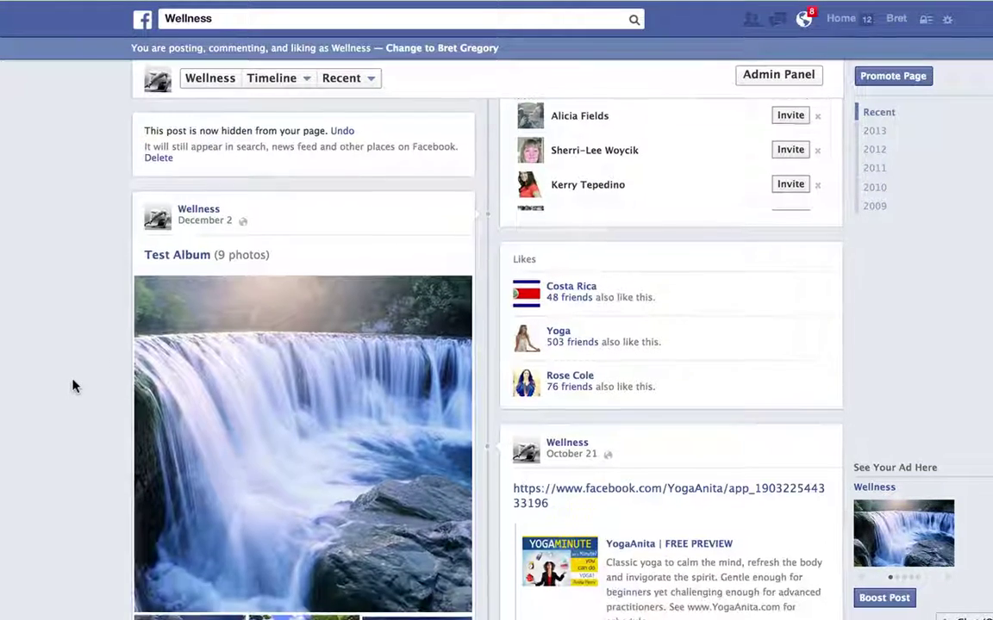
{"action": "left_click", "coordinate": [462, 215]}
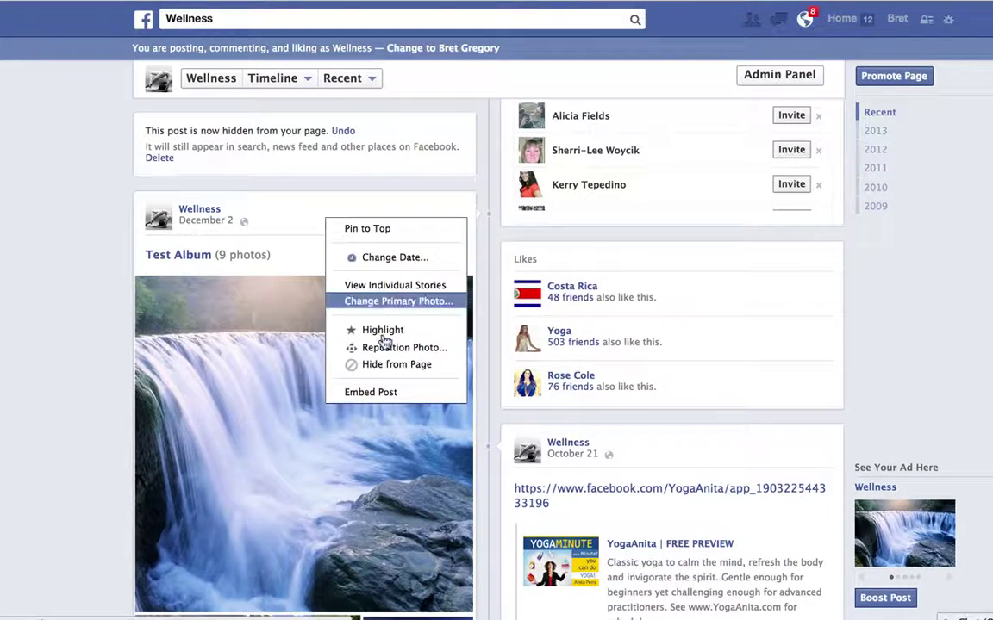
{"action": "left_click", "coordinate": [380, 366]}
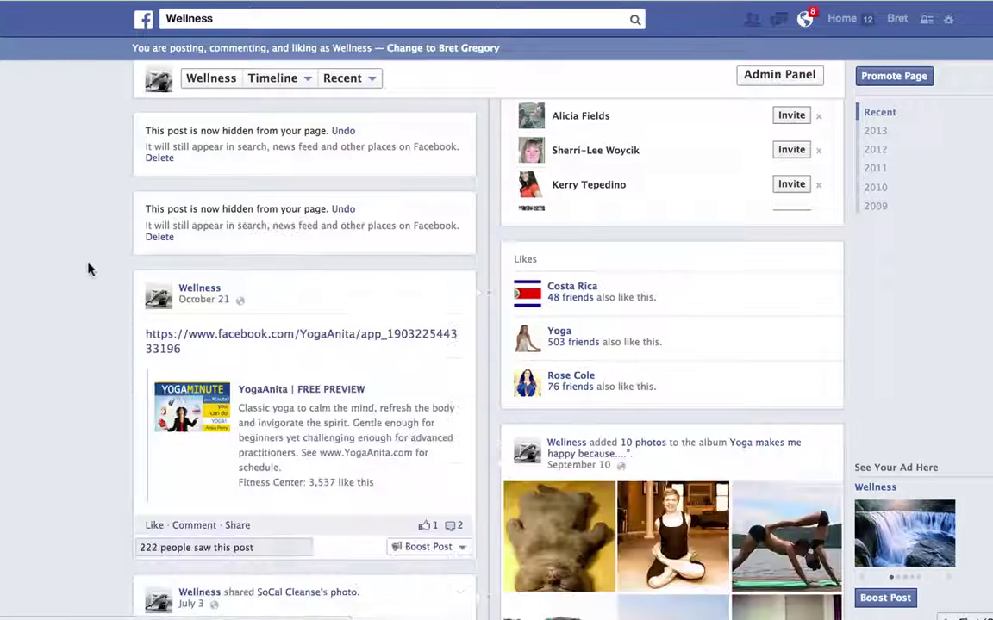
{"action": "scroll", "coordinate": [89, 269], "scroll_direction": "up", "scroll_amount": 3}
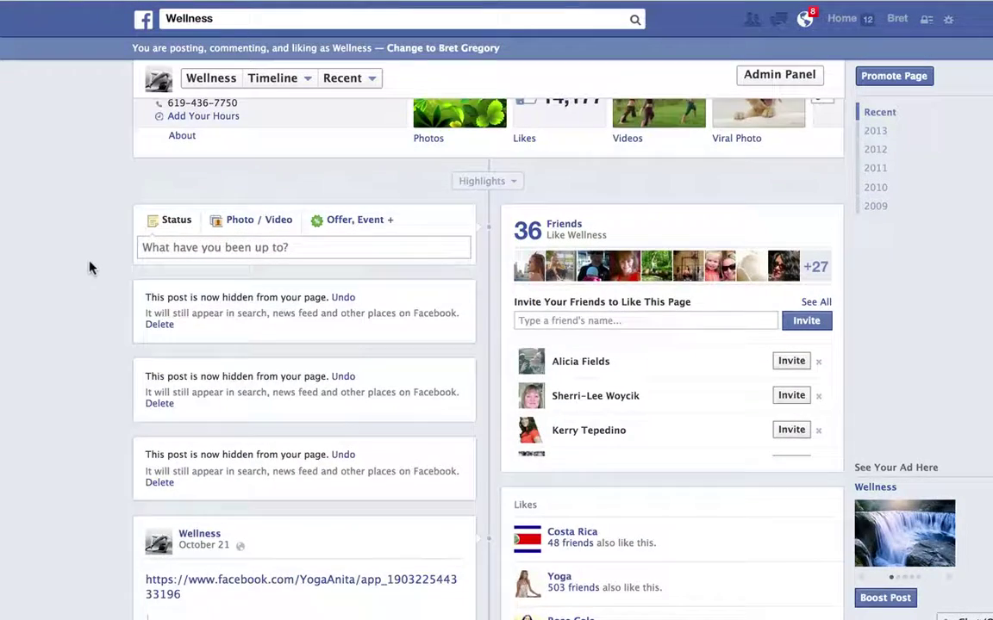
{"action": "scroll", "coordinate": [89, 269], "scroll_direction": "up", "scroll_amount": 1}
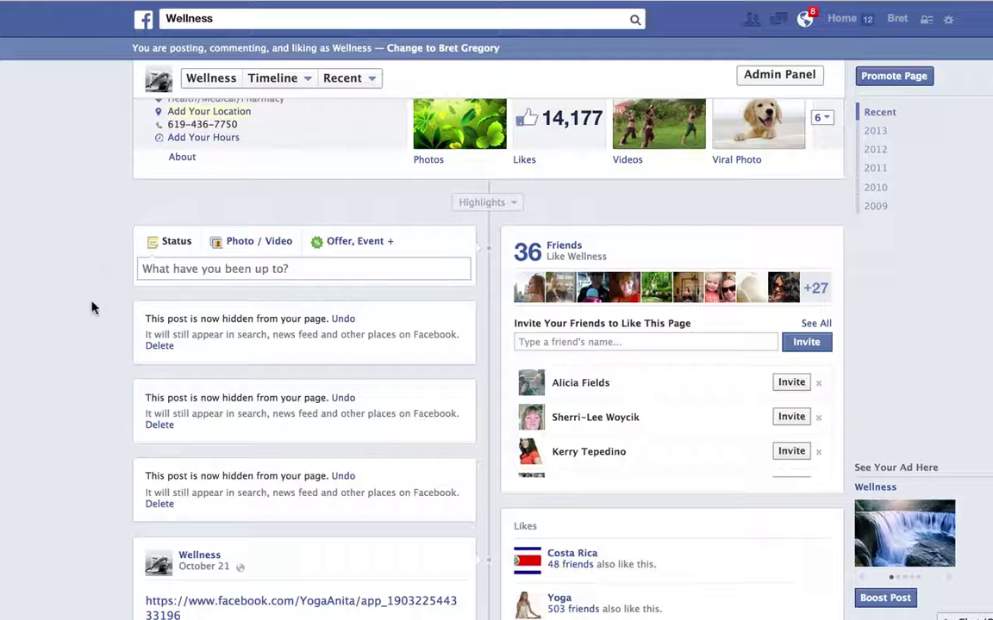
Step: Start a Photo / Video post on the Wellness Page and browse for an image to upload
{"action": "left_click", "coordinate": [181, 272]}
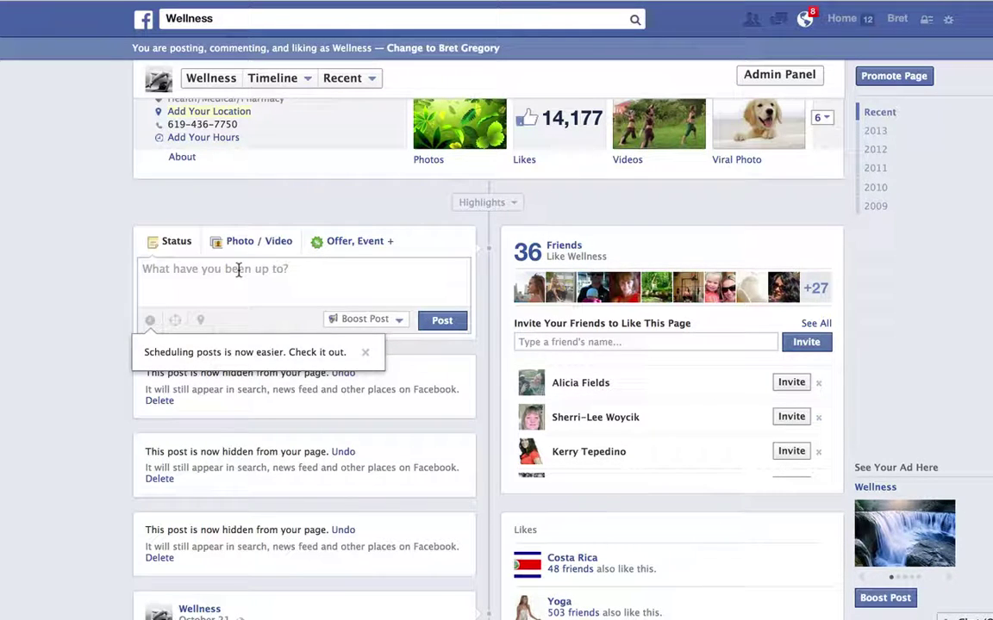
{"action": "left_click", "coordinate": [248, 244]}
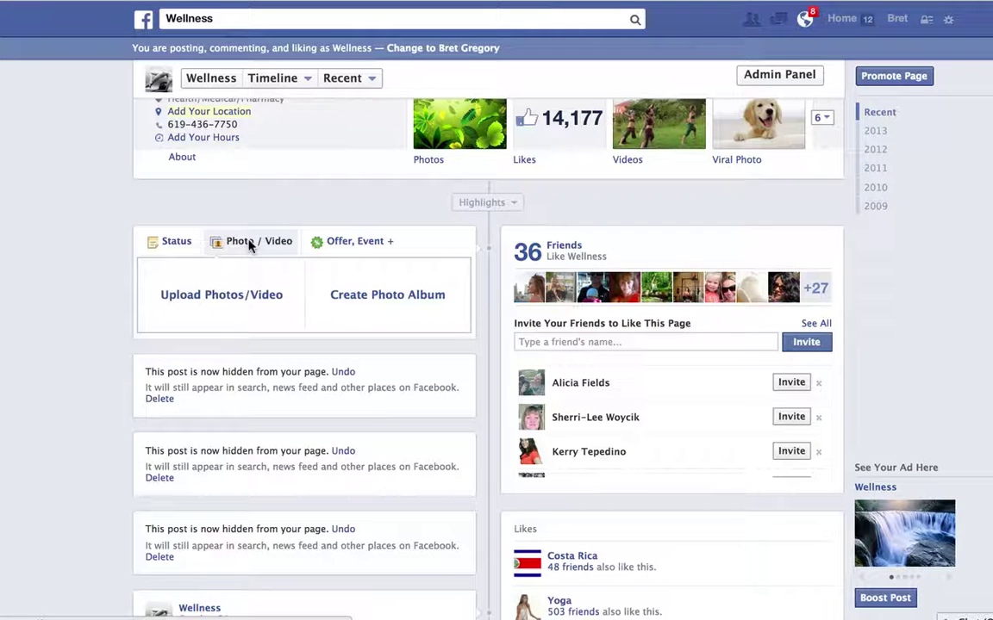
{"action": "left_click", "coordinate": [241, 300]}
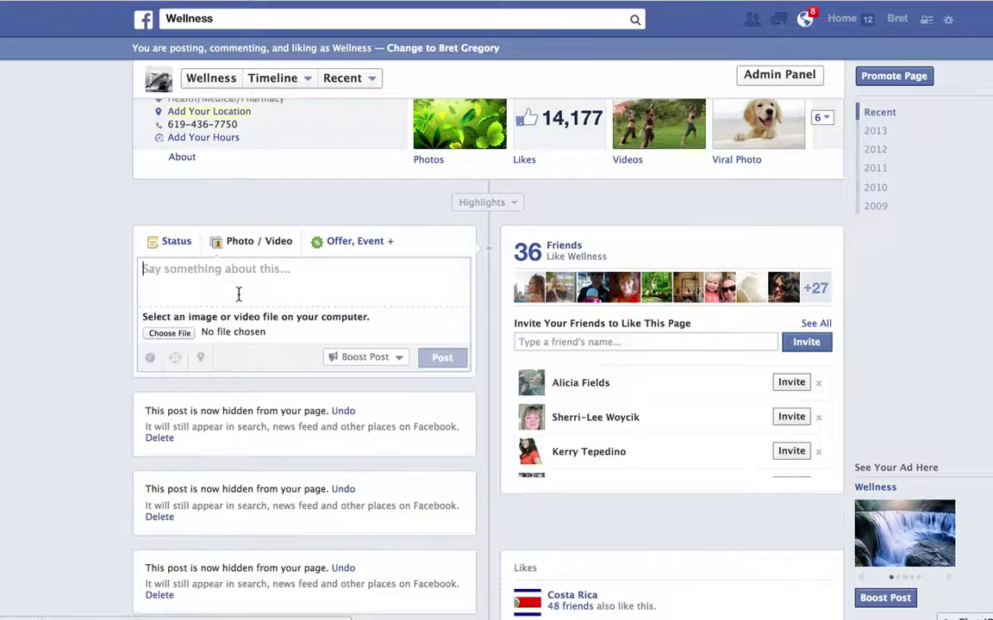
{"action": "left_click", "coordinate": [169, 333]}
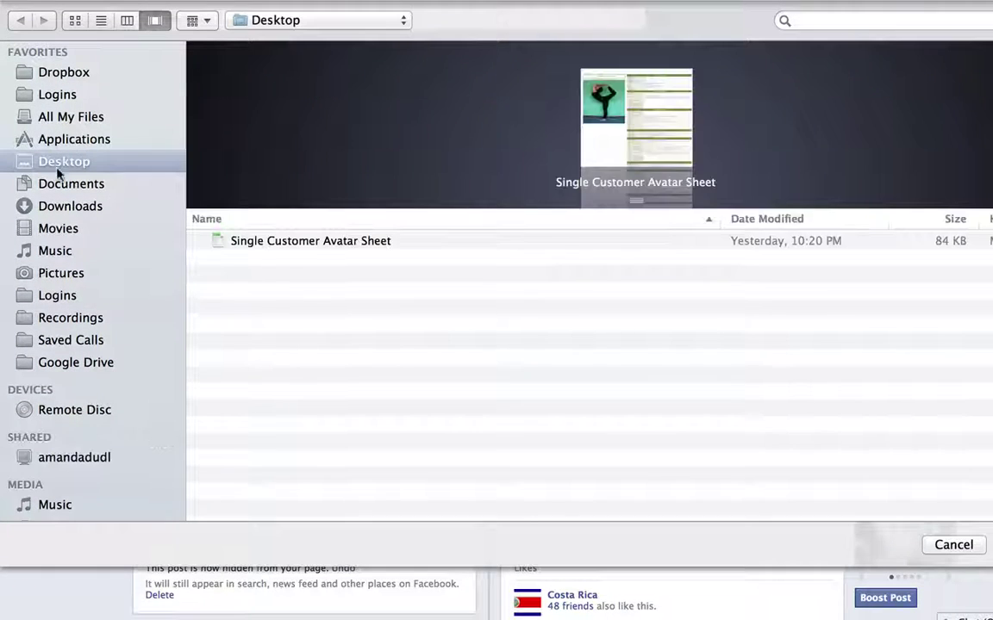
Step: Attach nature01.jpg from the Nature PHoto Album Stack folder to the post
{"action": "left_click", "coordinate": [255, 342]}
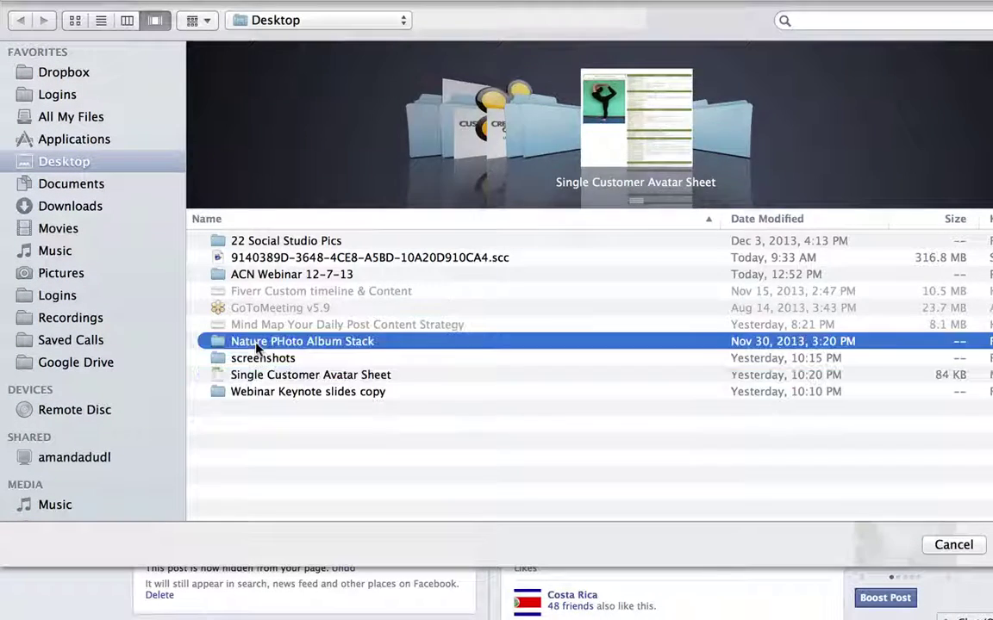
{"action": "double_click", "coordinate": [256, 342]}
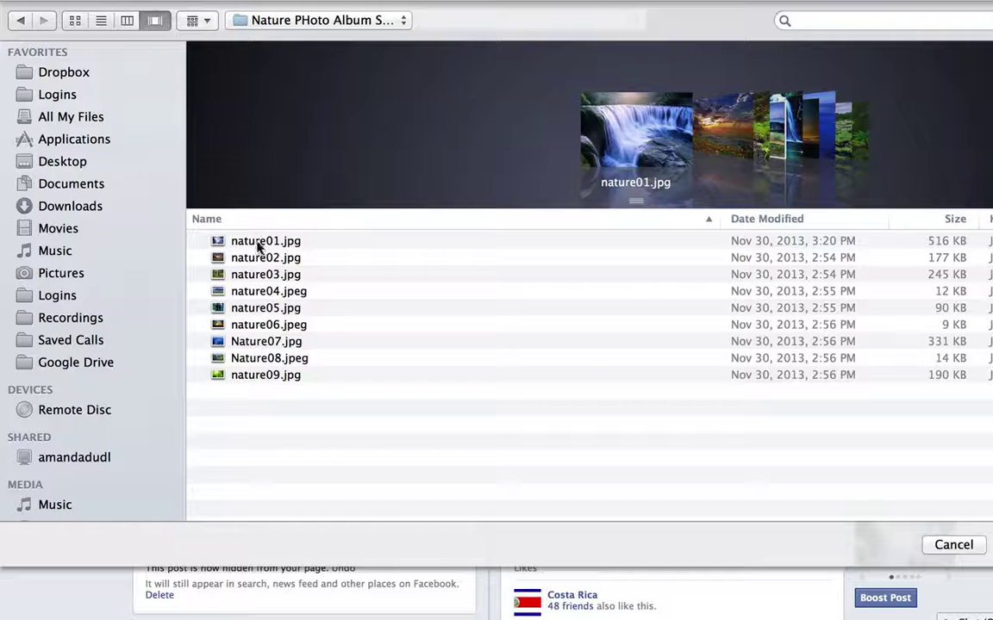
{"action": "left_click", "coordinate": [253, 245]}
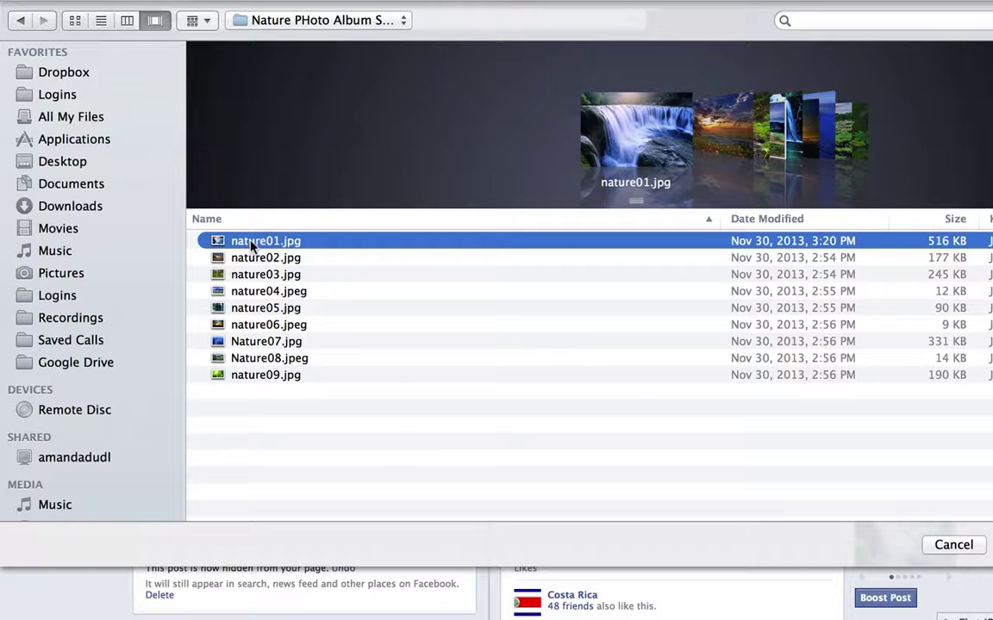
{"action": "key", "text": "Return"}
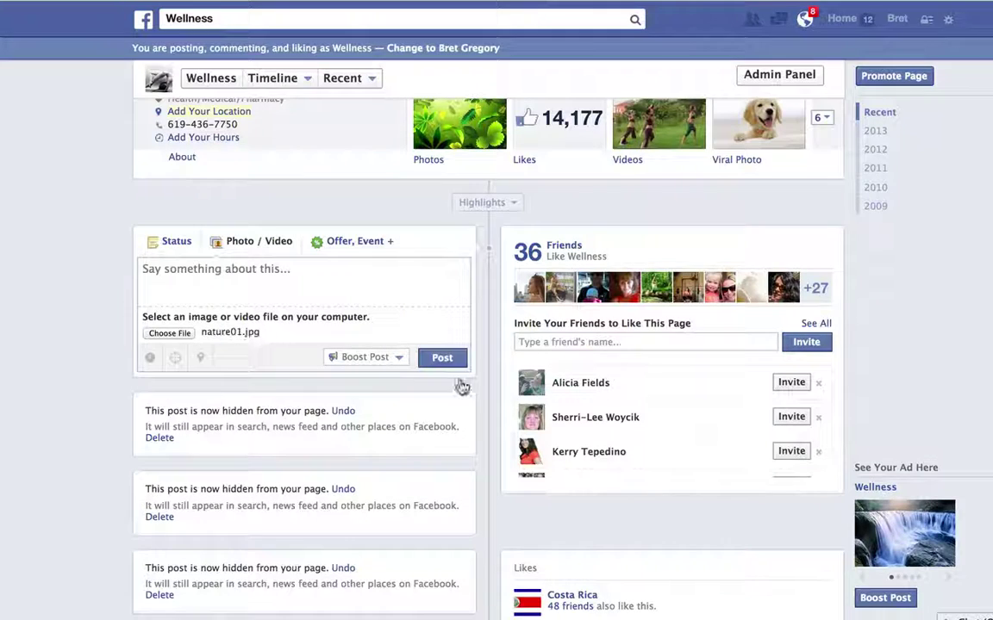
Step: Publish the waterfall photo post to the Wellness timeline
{"action": "left_click", "coordinate": [335, 272]}
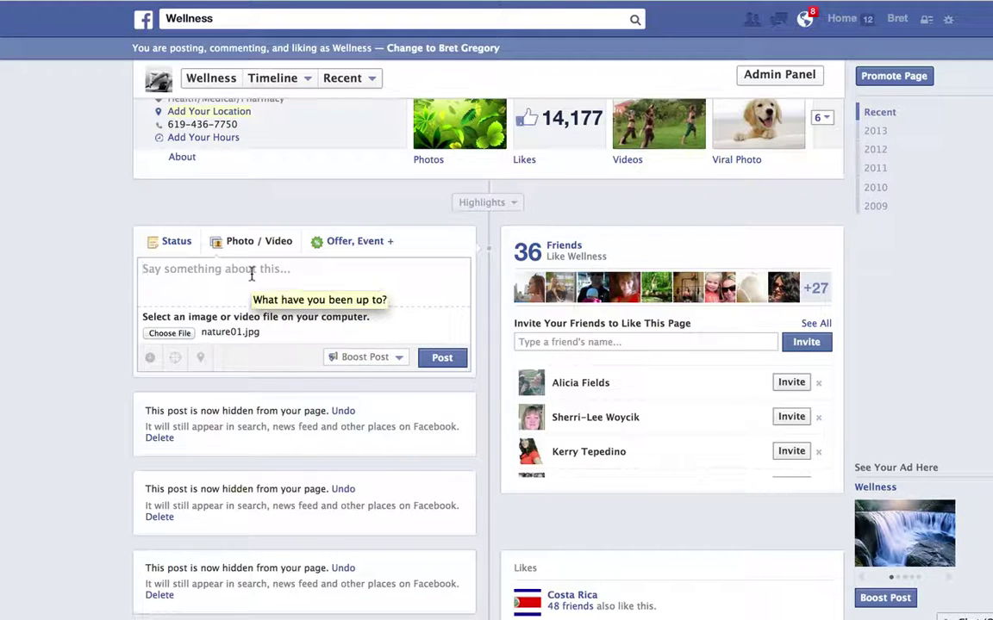
{"action": "left_click", "coordinate": [438, 359]}
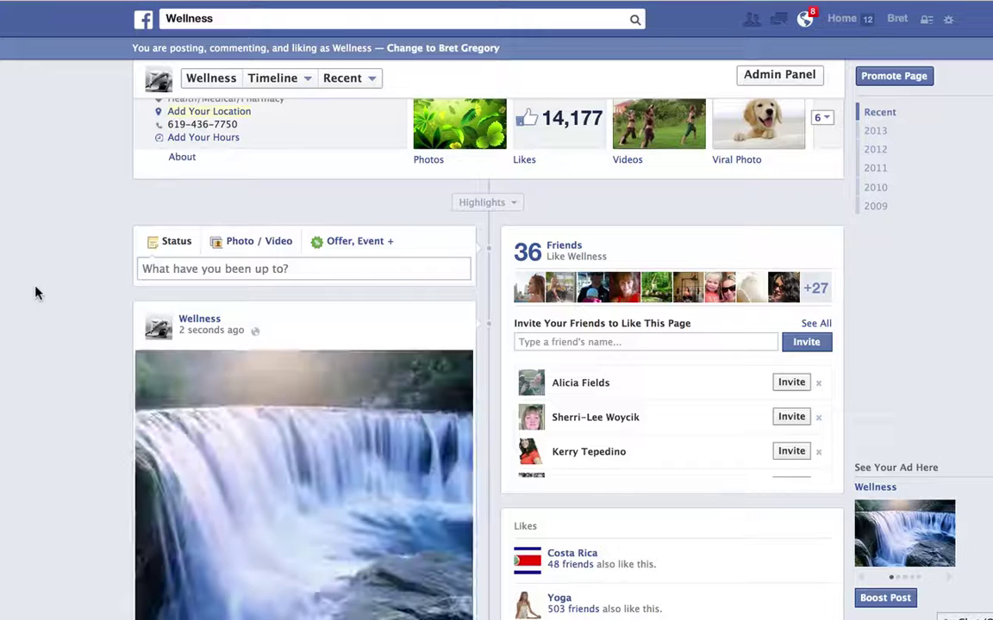
{"action": "scroll", "coordinate": [34, 293], "scroll_direction": "down", "scroll_amount": 2}
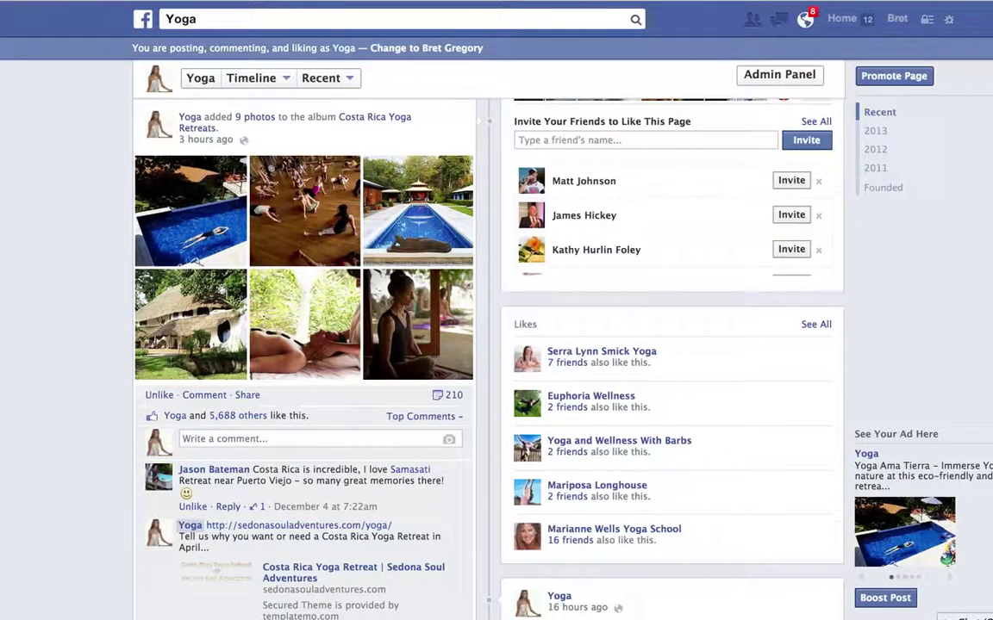
Step: Search Google for 'free nature photos' from the Chrome address bar
{"action": "key", "text": "super+l"}
{"action": "type", "text": "goo"}
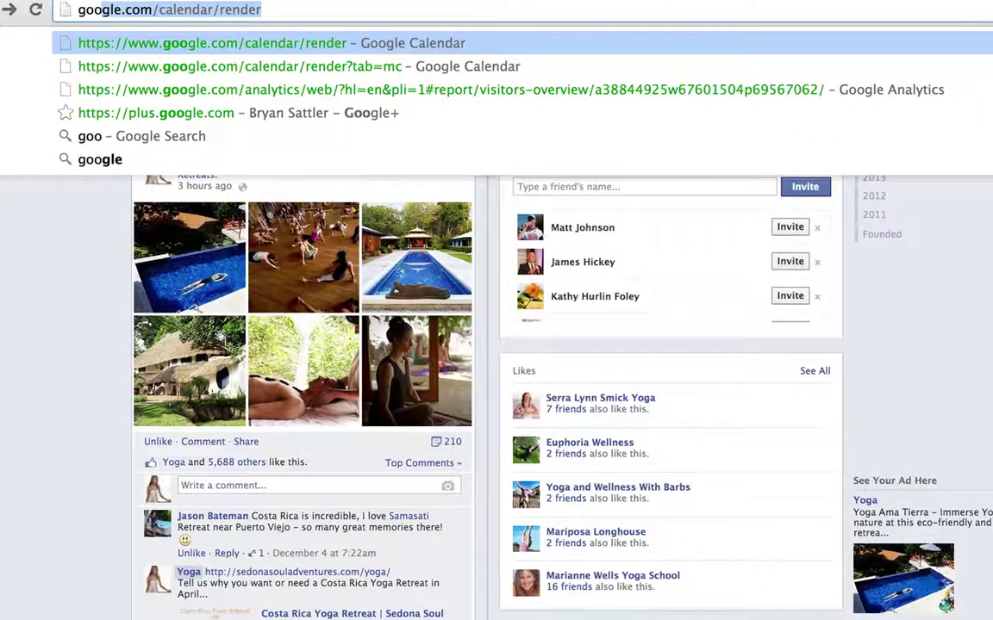
{"action": "type", "text": "gle.com"}
{"action": "key", "text": "Tab"}
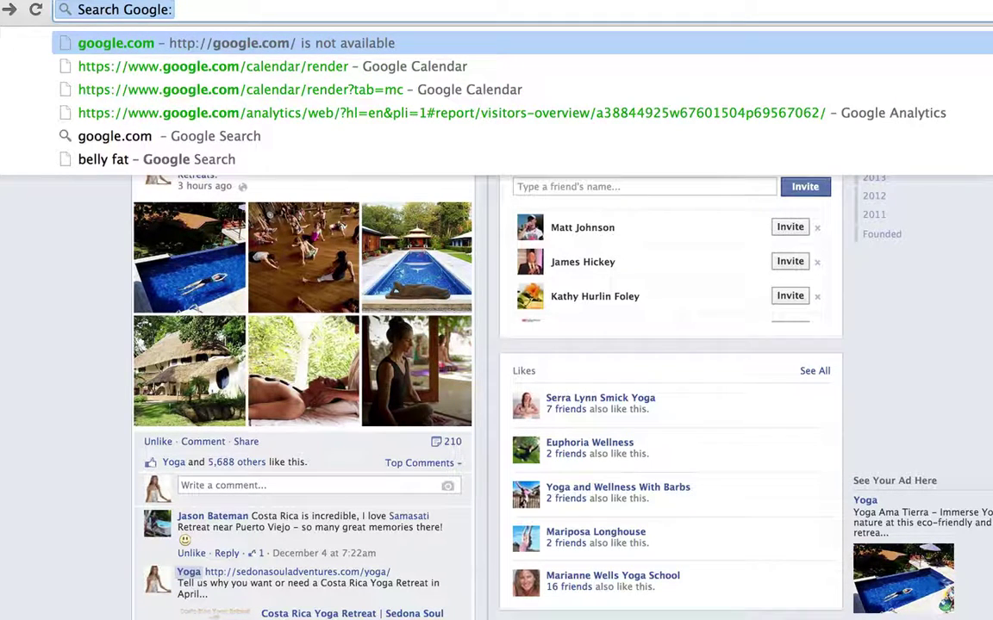
{"action": "type", "text": "gr"}
{"action": "key", "text": "BackSpace"}
{"action": "key", "text": "BackSpace"}
{"action": "type", "text": "fr"}
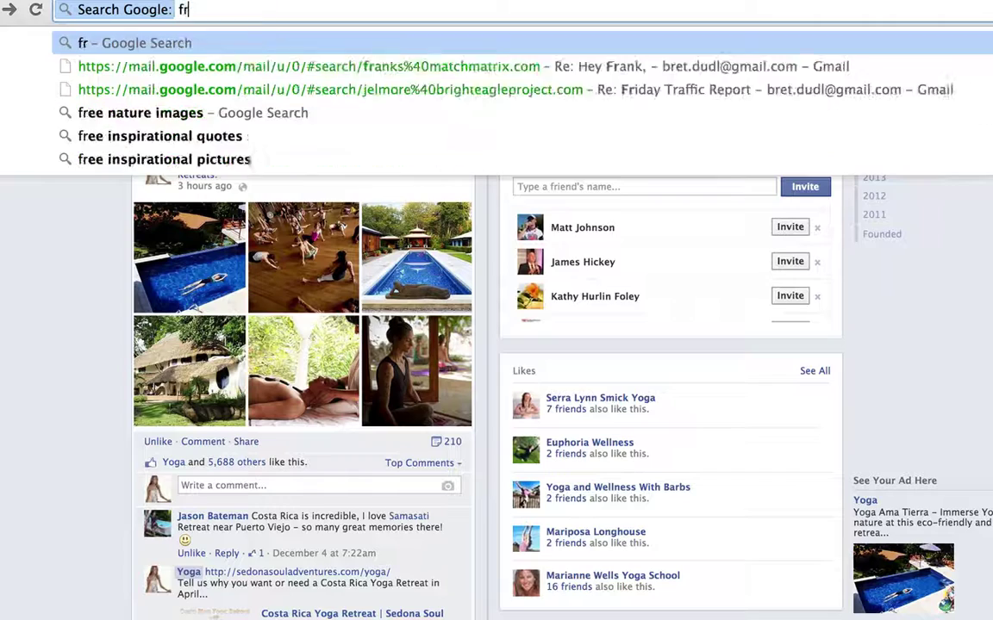
{"action": "type", "text": "ee natur"}
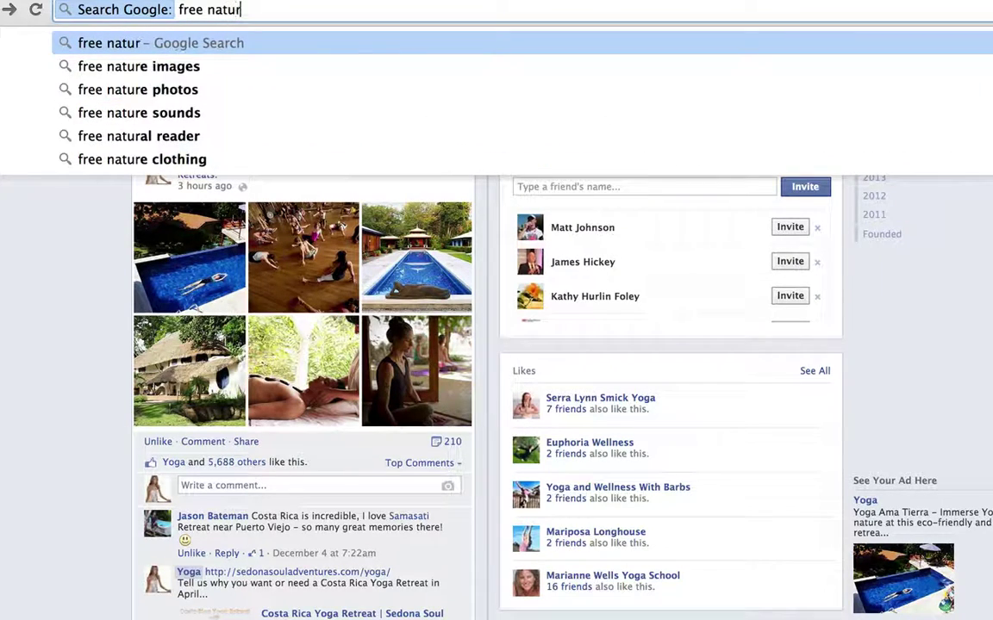
{"action": "type", "text": "e photos"}
{"action": "key", "text": "Return"}
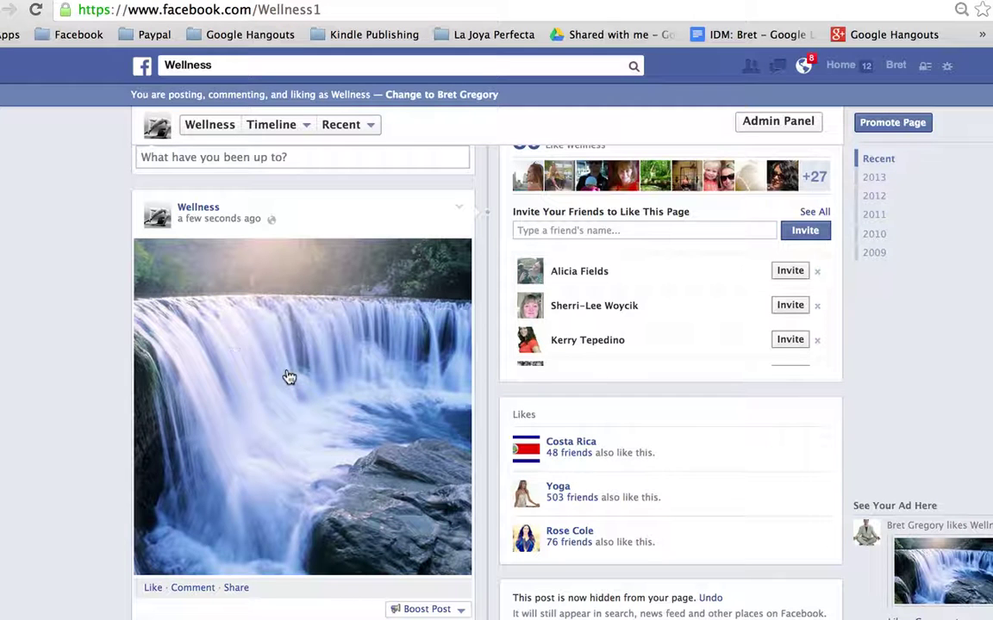
Step: Go back to the Wellness Page composer and choose a Photo / Video post
{"action": "scroll", "coordinate": [48, 362], "scroll_direction": "down", "scroll_amount": 3}
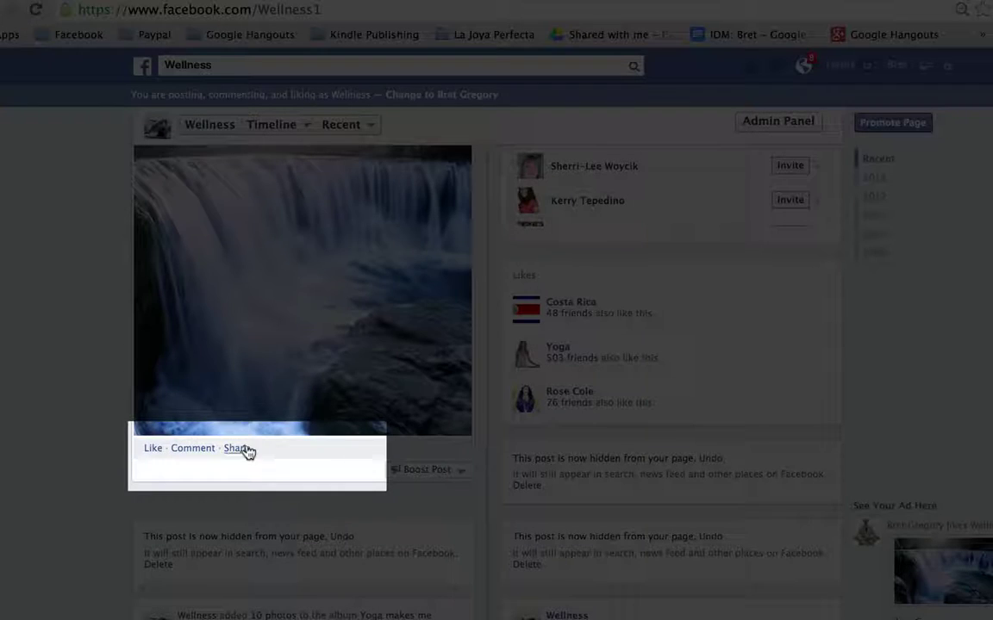
{"action": "scroll", "coordinate": [51, 295], "scroll_direction": "up", "scroll_amount": 5}
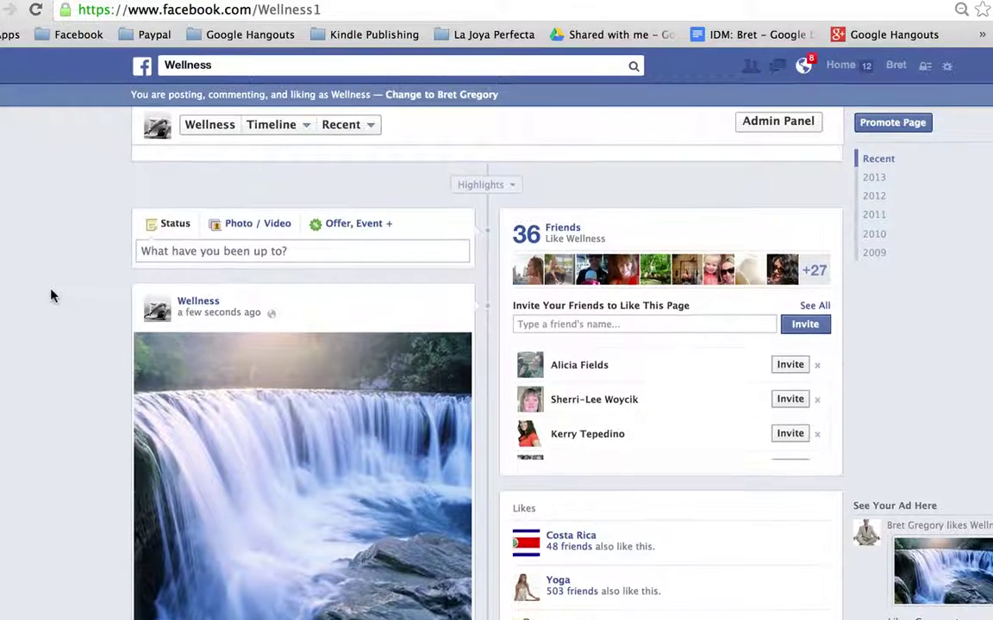
{"action": "scroll", "coordinate": [50, 296], "scroll_direction": "up", "scroll_amount": 3}
{"action": "scroll", "coordinate": [51, 296], "scroll_direction": "up", "scroll_amount": 1}
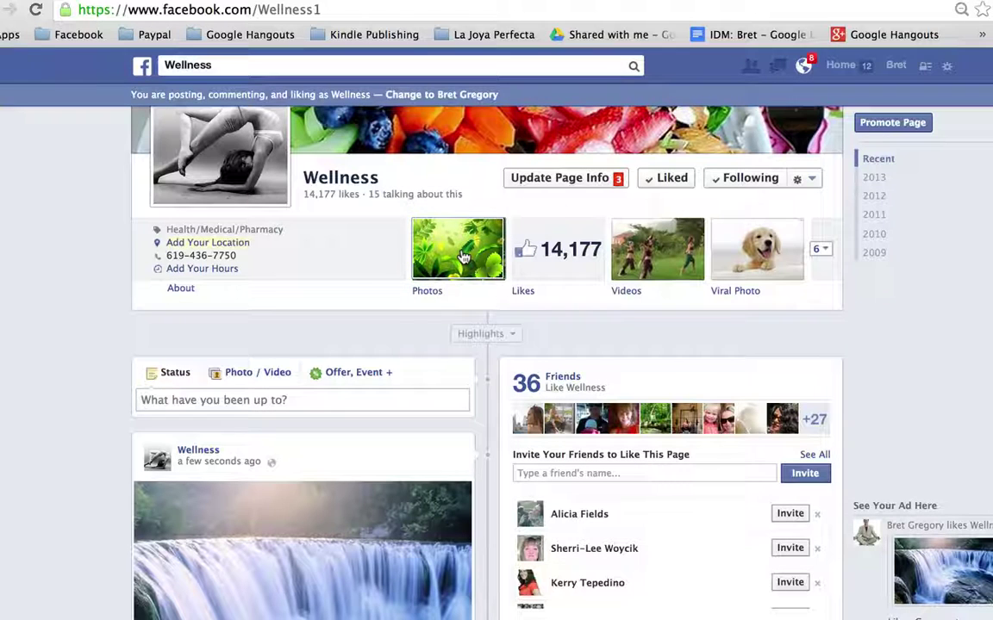
{"action": "left_click", "coordinate": [255, 373]}
Step: Create a new photo album and upload nature01 through nature09 into it
{"action": "left_click", "coordinate": [398, 426]}
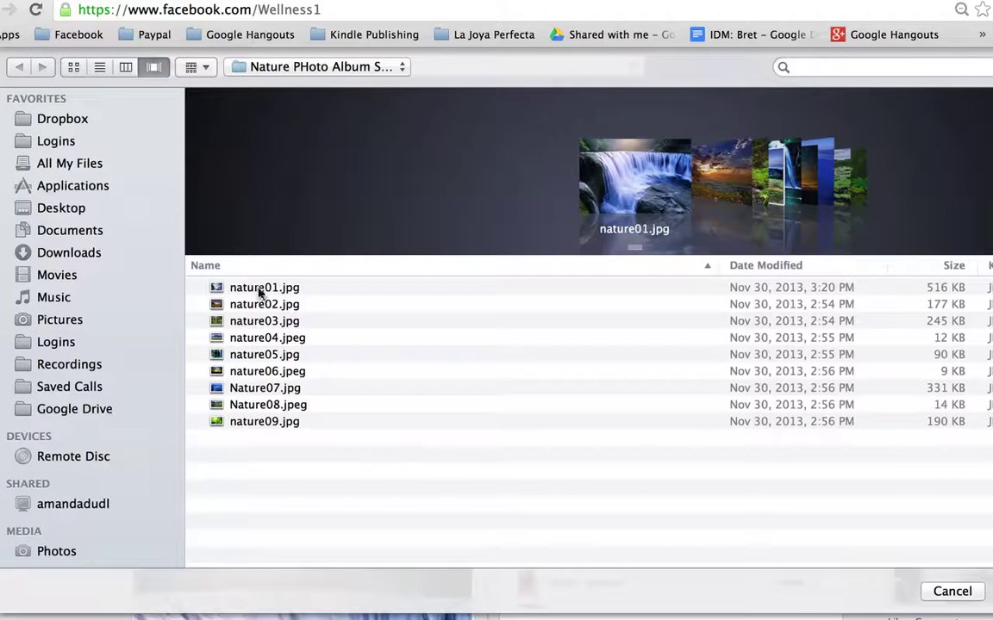
{"action": "left_click", "coordinate": [259, 291]}
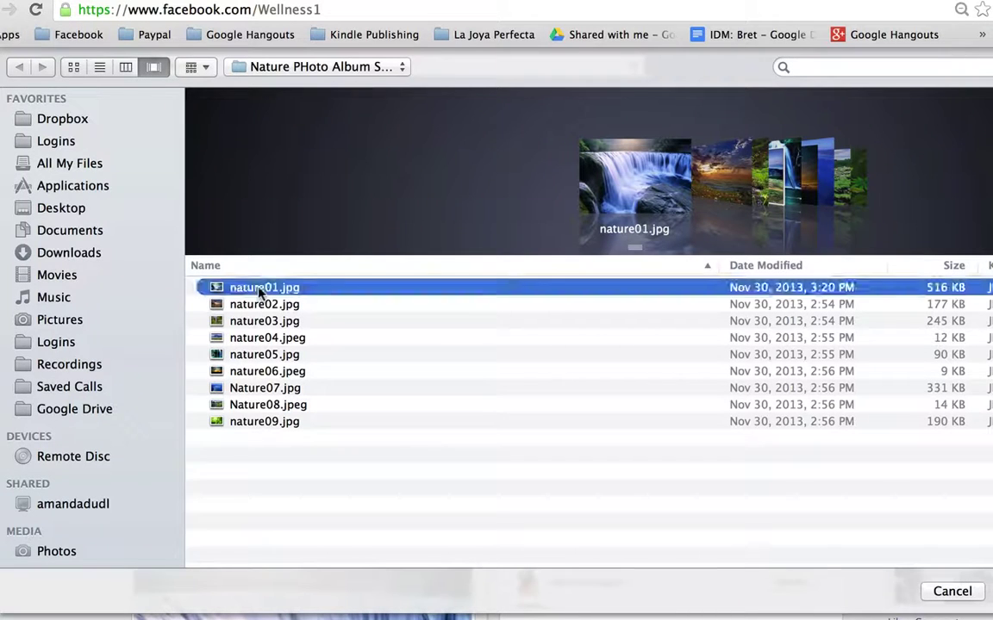
{"action": "left_click", "coordinate": [237, 422], "text": "shift"}
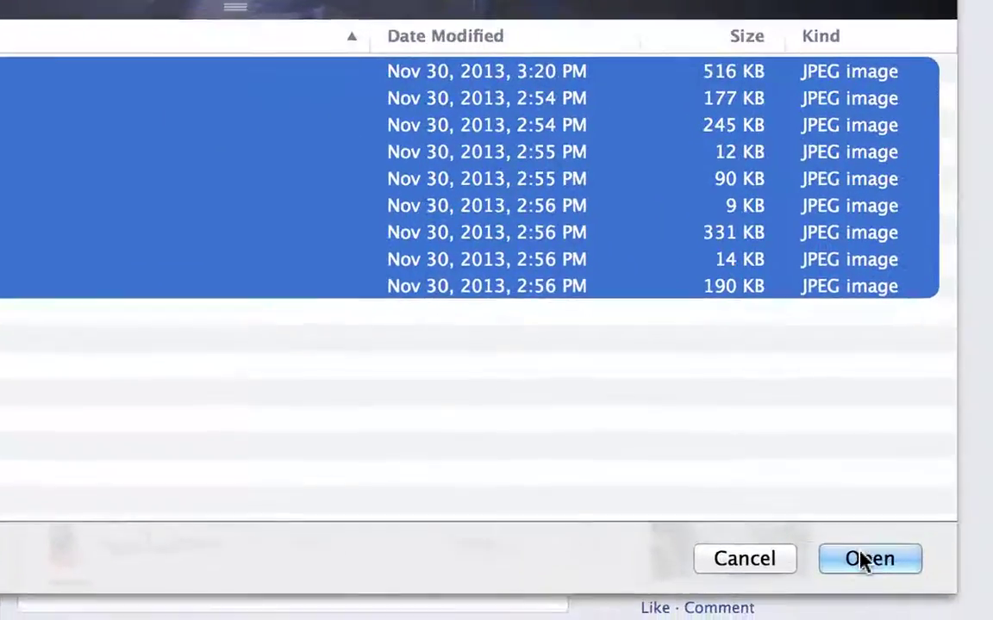
{"action": "left_click", "coordinate": [991, 591]}
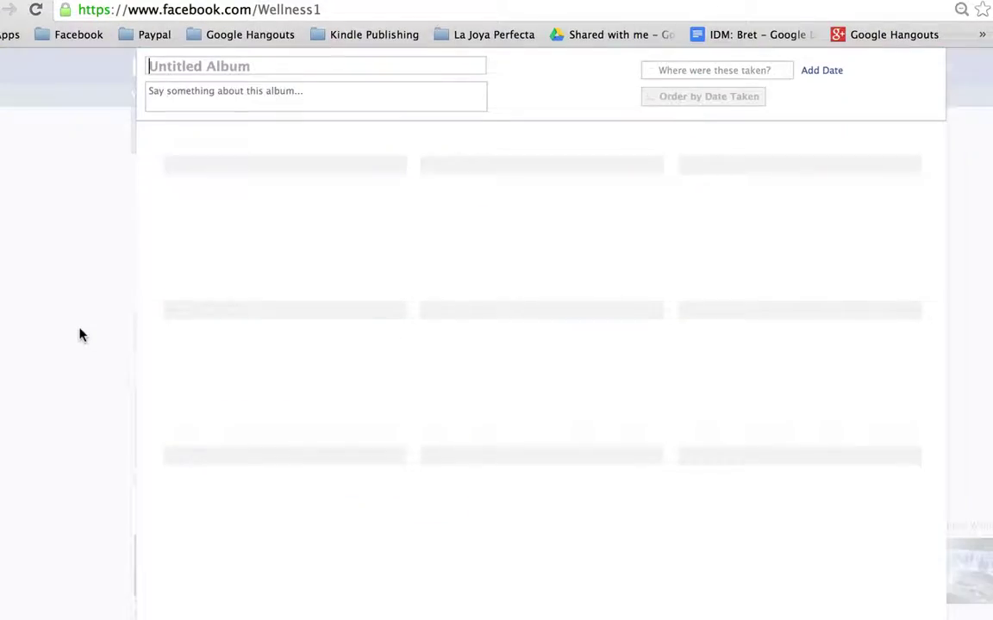
Step: Title the album 'New Photo Stack Test', post its photos, and return to the Wellness page
{"action": "left_click", "coordinate": [186, 66]}
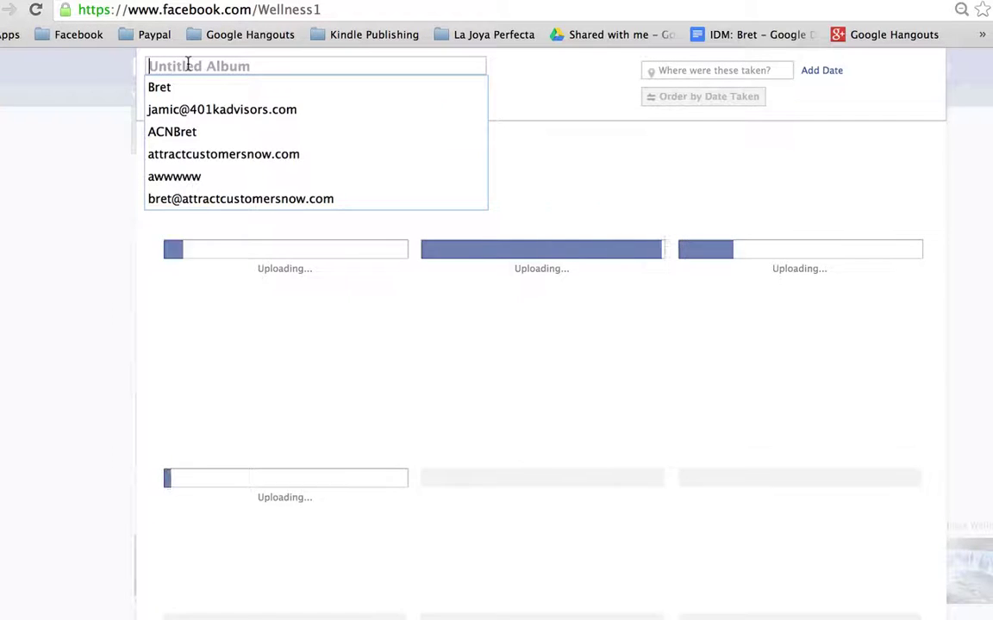
{"action": "type", "text": "Ne"}
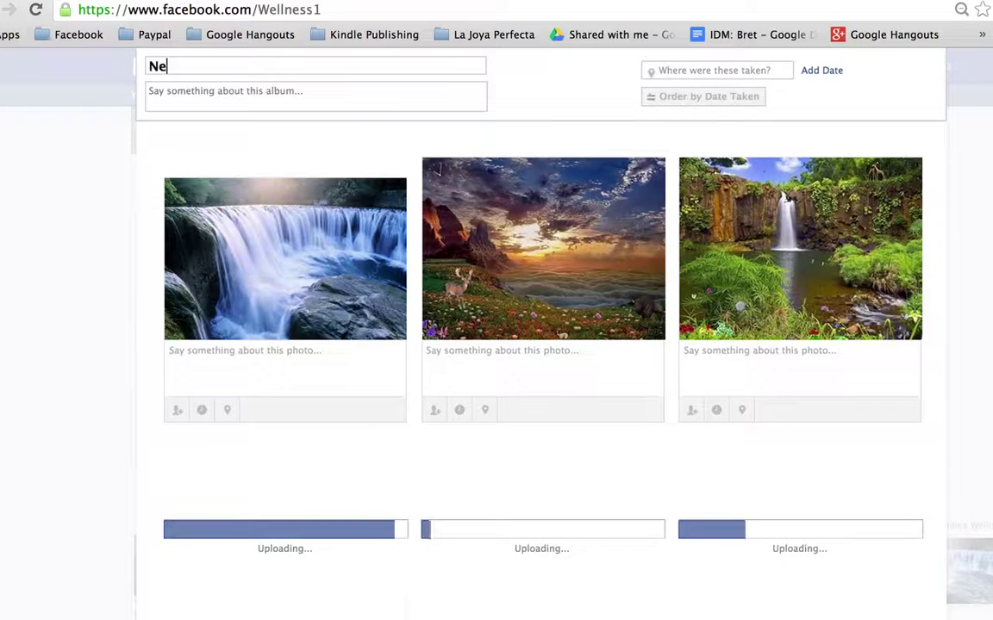
{"action": "type", "text": "w Photo Stack Test"}
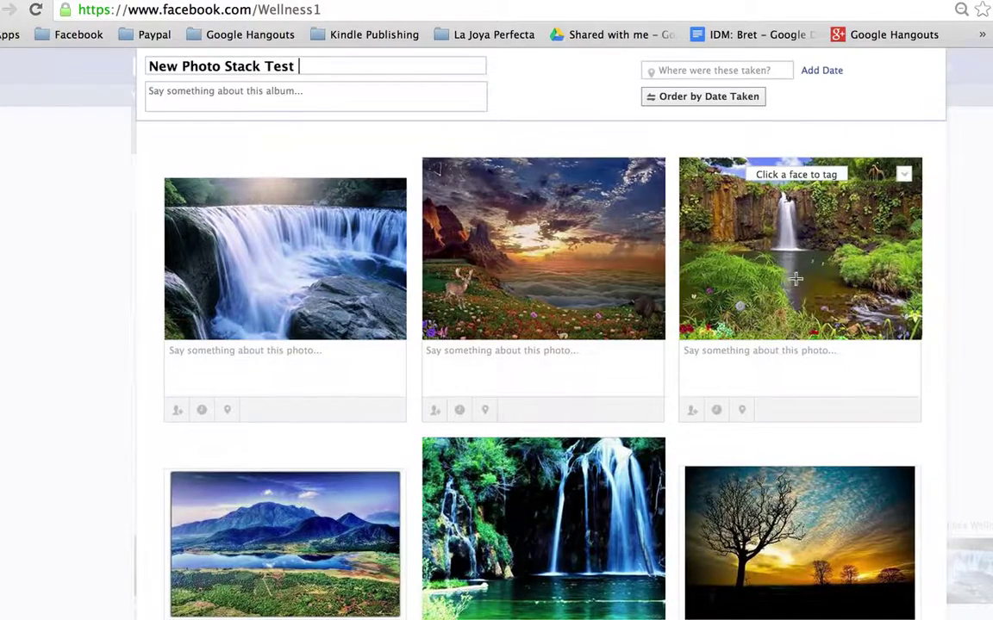
{"action": "scroll", "coordinate": [952, 353], "scroll_direction": "down", "scroll_amount": 4}
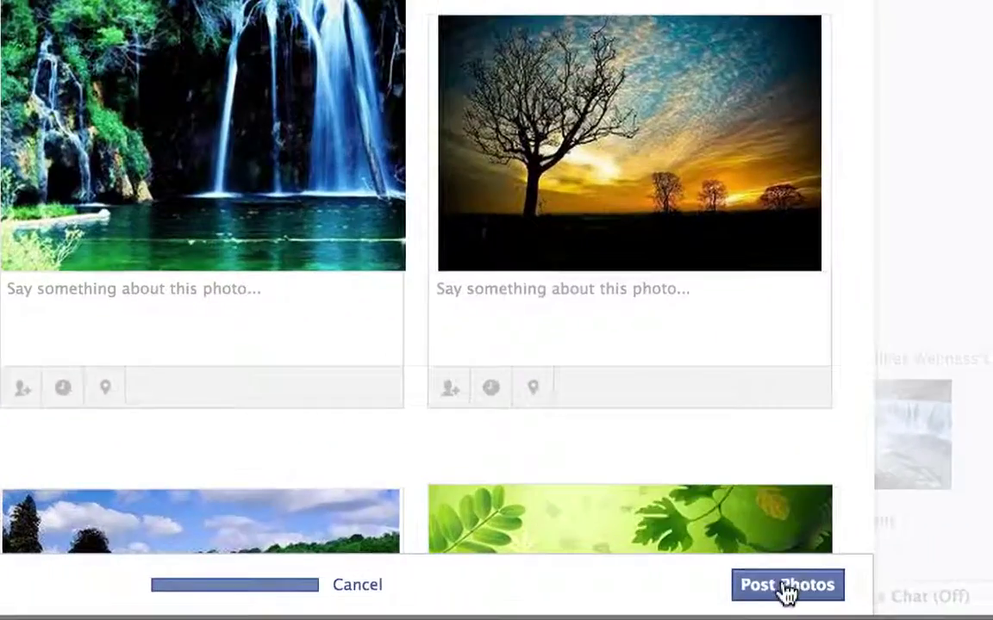
{"action": "left_click", "coordinate": [821, 604]}
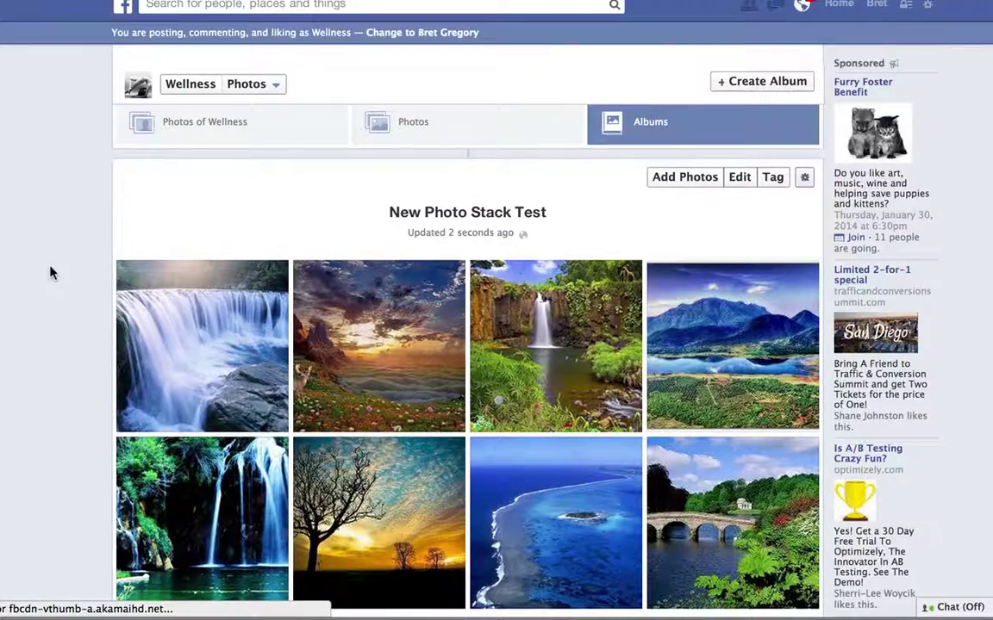
{"action": "scroll", "coordinate": [50, 273], "scroll_direction": "down", "scroll_amount": 3}
{"action": "scroll", "coordinate": [50, 272], "scroll_direction": "up", "scroll_amount": 2}
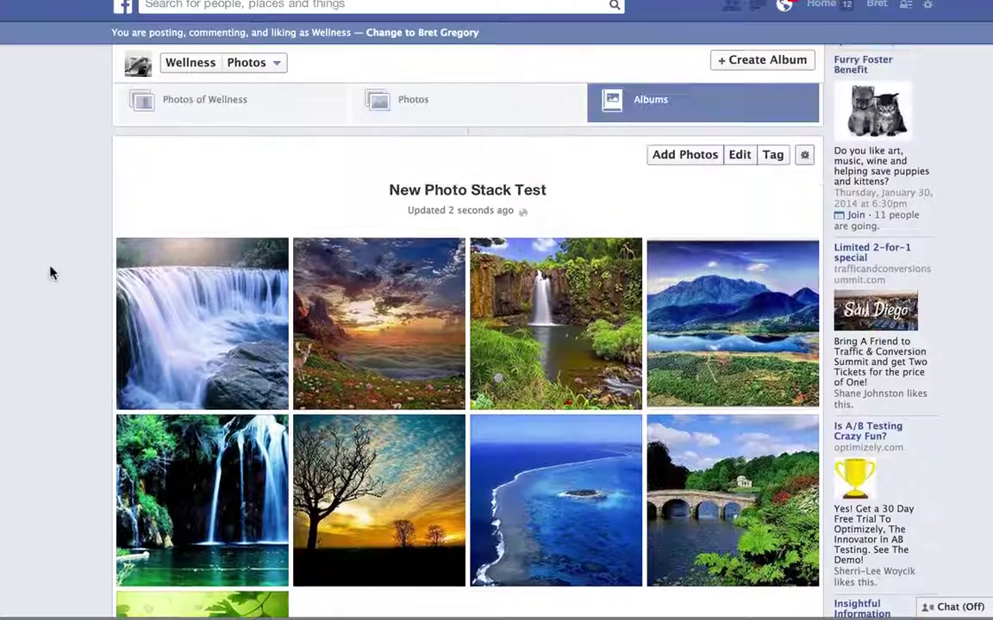
{"action": "left_click", "coordinate": [177, 62]}
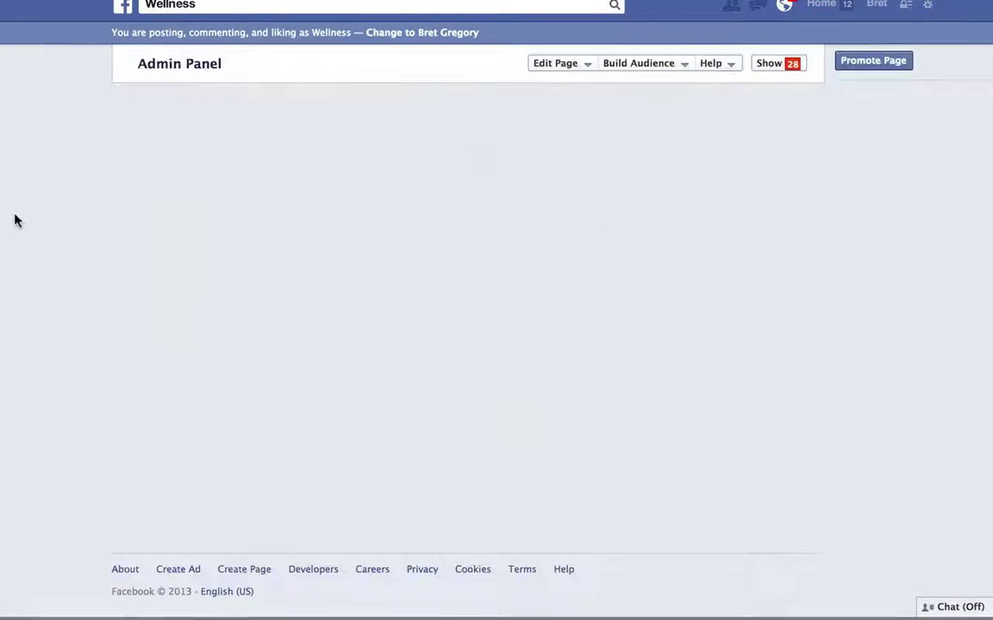
{"action": "scroll", "coordinate": [38, 268], "scroll_direction": "down", "scroll_amount": 2}
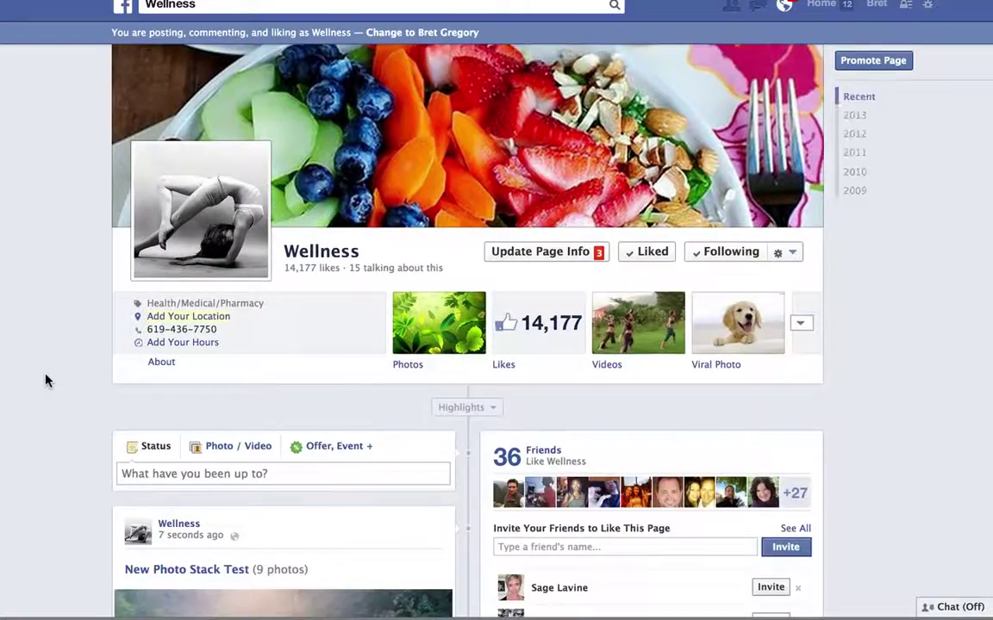
{"action": "scroll", "coordinate": [47, 380], "scroll_direction": "down", "scroll_amount": 10}
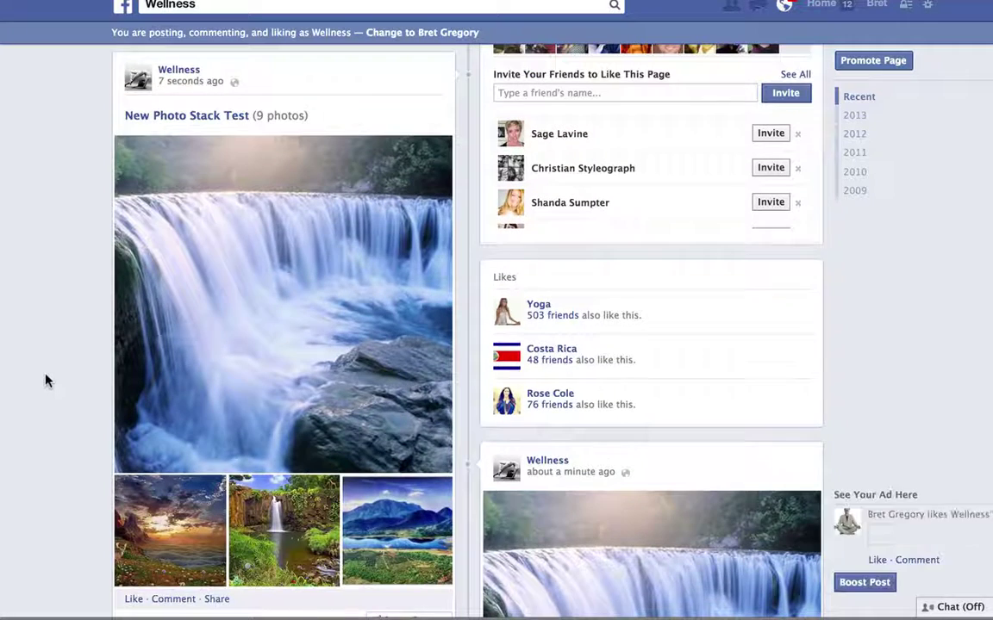
{"action": "scroll", "coordinate": [48, 380], "scroll_direction": "down", "scroll_amount": 1}
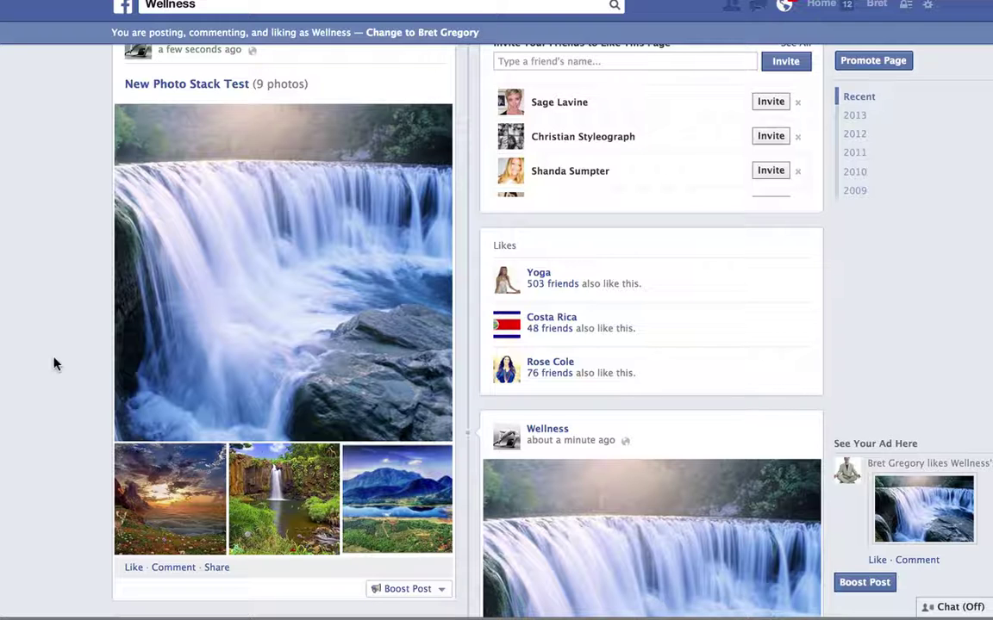
{"action": "scroll", "coordinate": [54, 364], "scroll_direction": "up", "scroll_amount": 3}
{"action": "scroll", "coordinate": [53, 363], "scroll_direction": "down", "scroll_amount": 4}
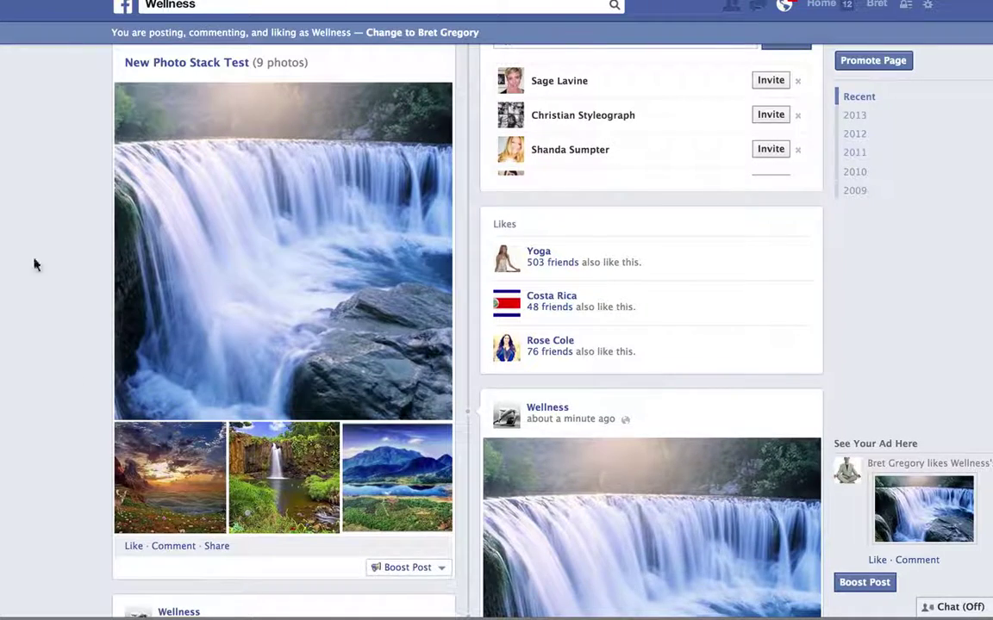
{"action": "scroll", "coordinate": [31, 122], "scroll_direction": "up", "scroll_amount": 6}
{"action": "scroll", "coordinate": [31, 123], "scroll_direction": "up", "scroll_amount": 1}
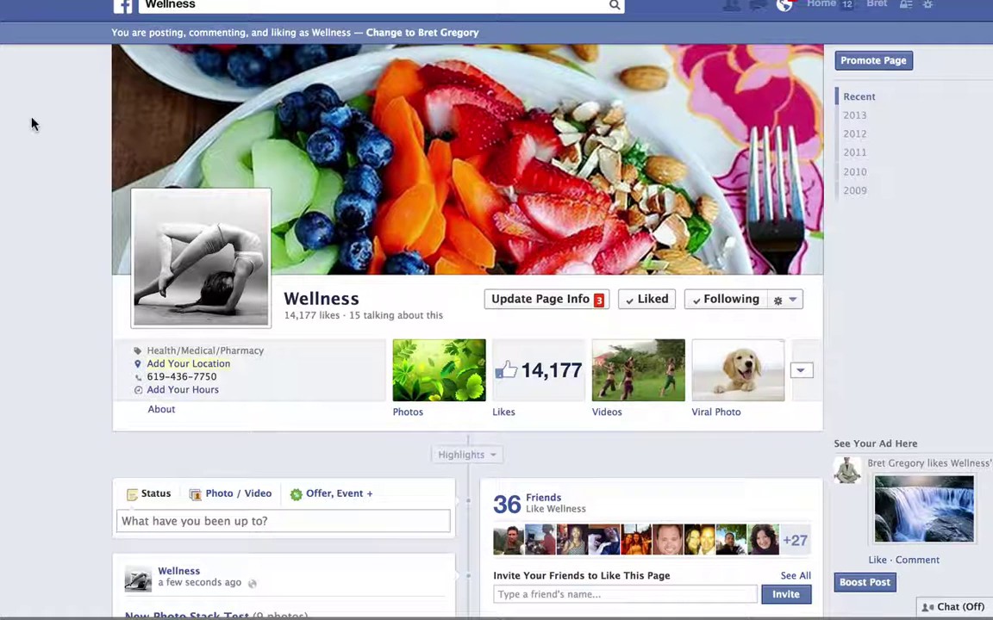
Step: Open the Wellness Page's Photos Albums tab and scroll through its album list
{"action": "left_click", "coordinate": [447, 370]}
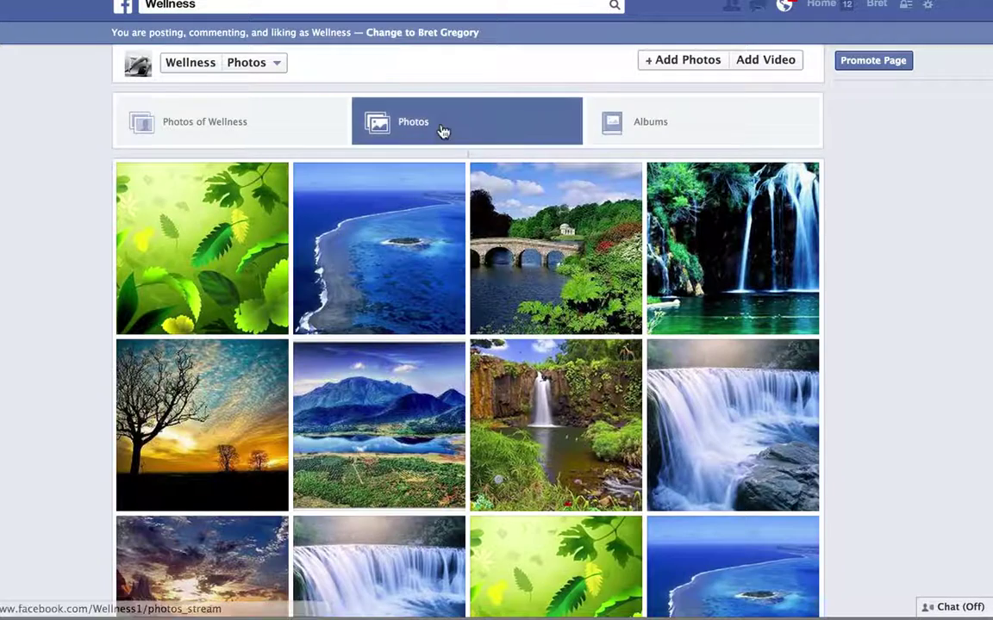
{"action": "left_click", "coordinate": [674, 125]}
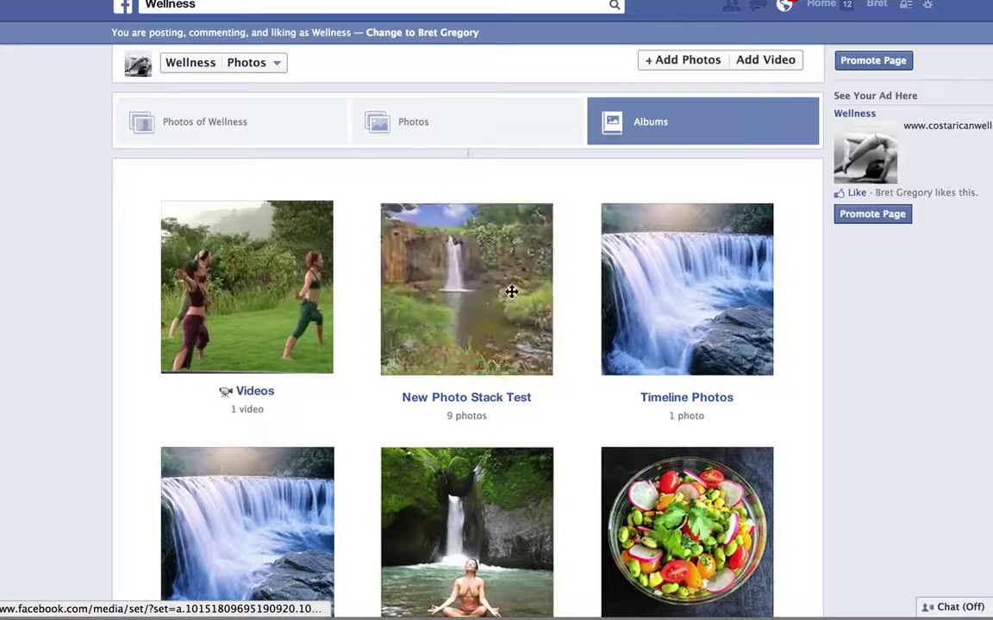
{"action": "scroll", "coordinate": [572, 328], "scroll_direction": "down", "scroll_amount": 3}
{"action": "scroll", "coordinate": [572, 327], "scroll_direction": "down", "scroll_amount": 1}
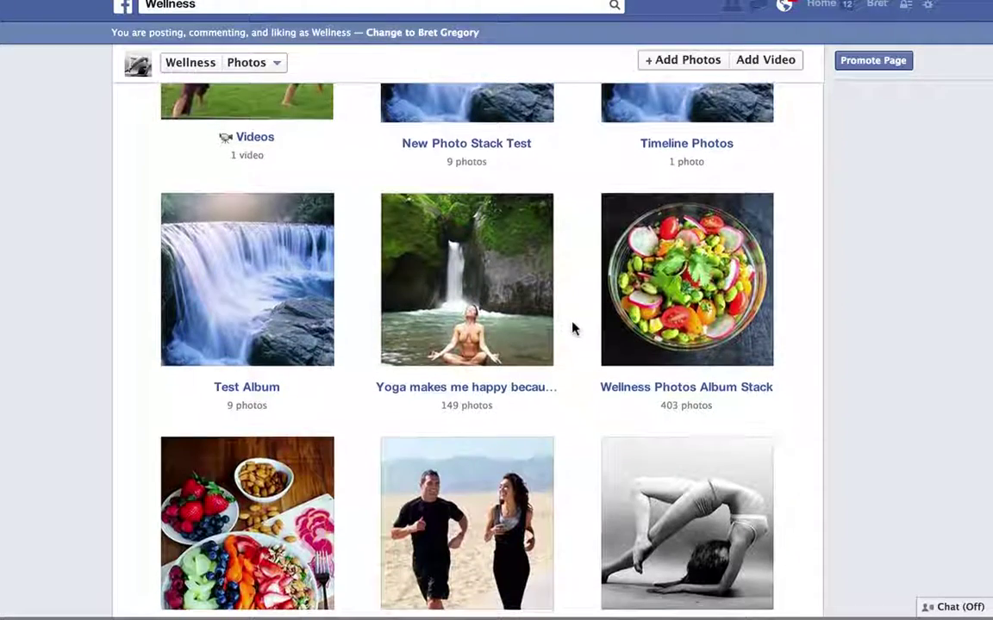
{"action": "scroll", "coordinate": [572, 328], "scroll_direction": "down", "scroll_amount": 1}
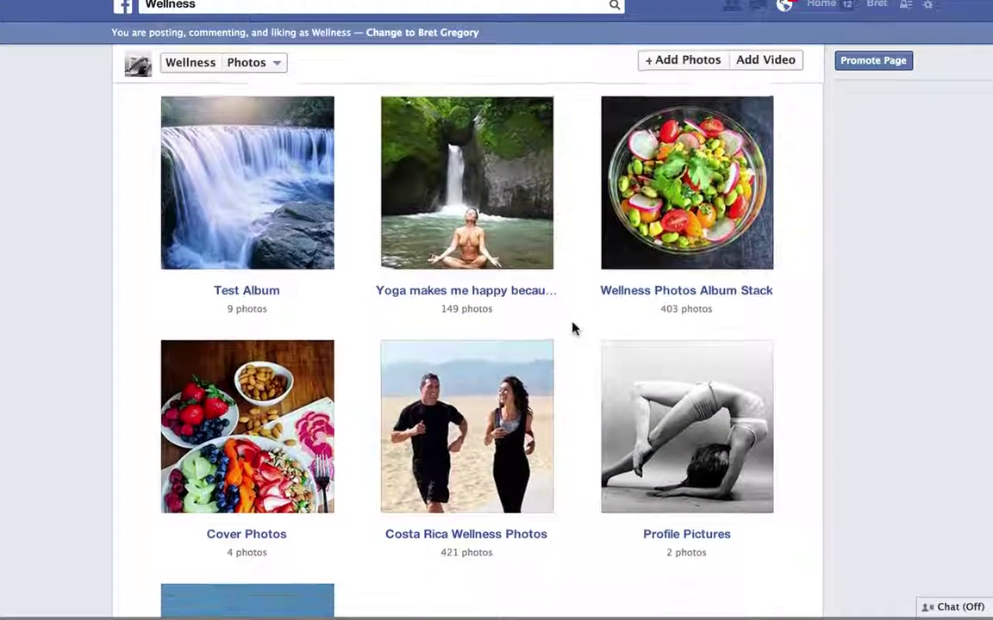
{"action": "scroll", "coordinate": [571, 327], "scroll_direction": "down", "scroll_amount": 1}
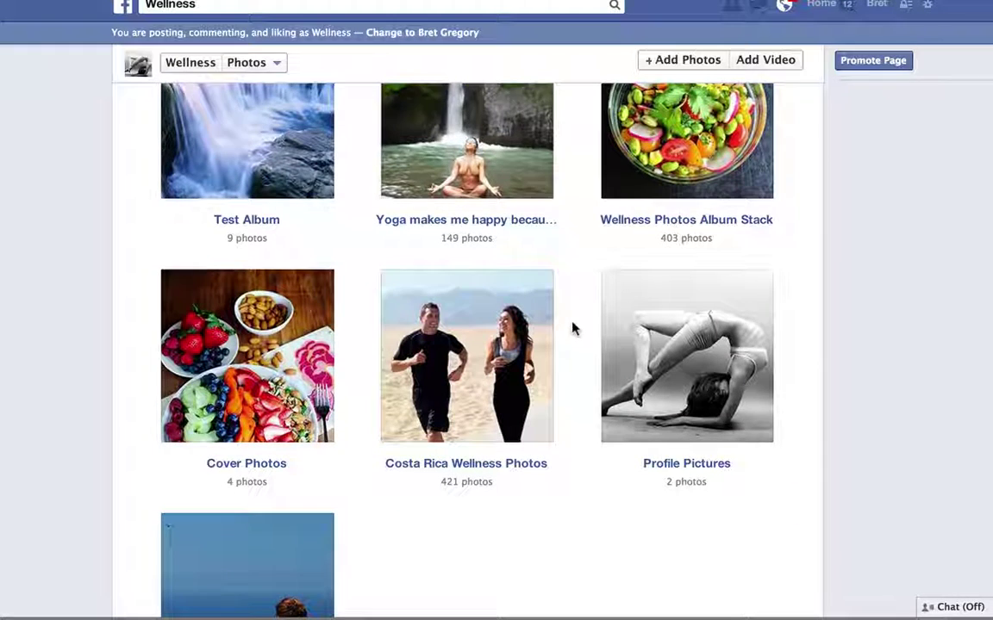
{"action": "scroll", "coordinate": [572, 328], "scroll_direction": "down", "scroll_amount": 2}
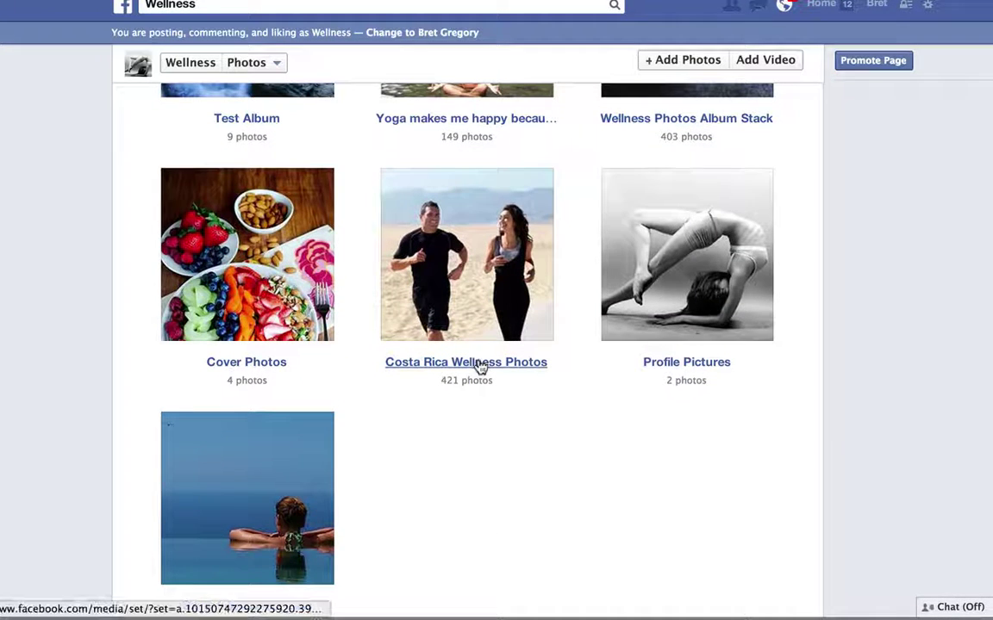
{"action": "scroll", "coordinate": [480, 368], "scroll_direction": "down", "scroll_amount": 2}
{"action": "scroll", "coordinate": [478, 359], "scroll_direction": "up", "scroll_amount": 3}
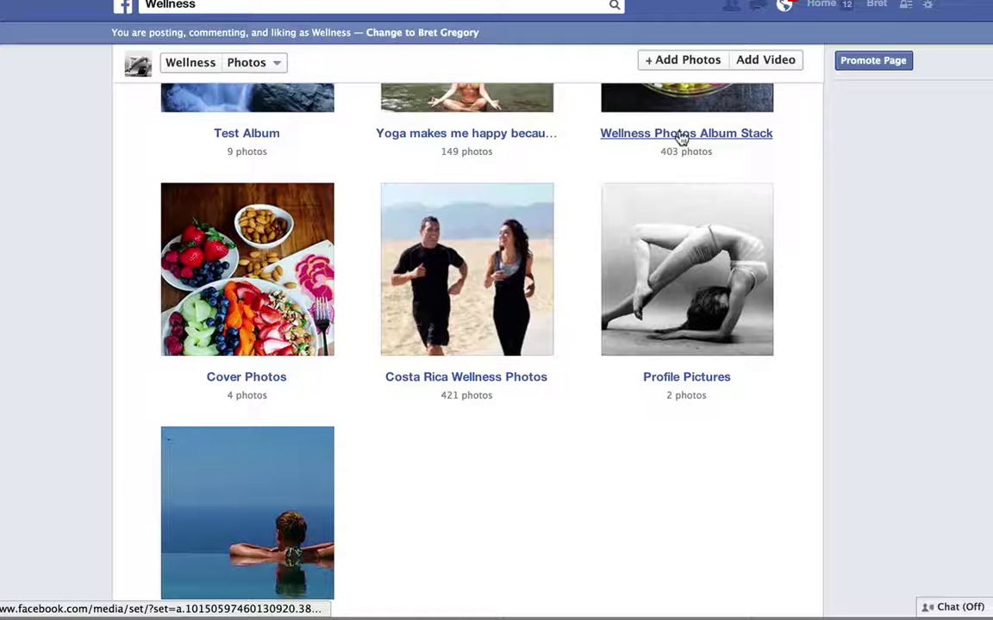
Step: Add nature01 through nature09 to the Wellness Photos Album Stack album
{"action": "left_click", "coordinate": [660, 134]}
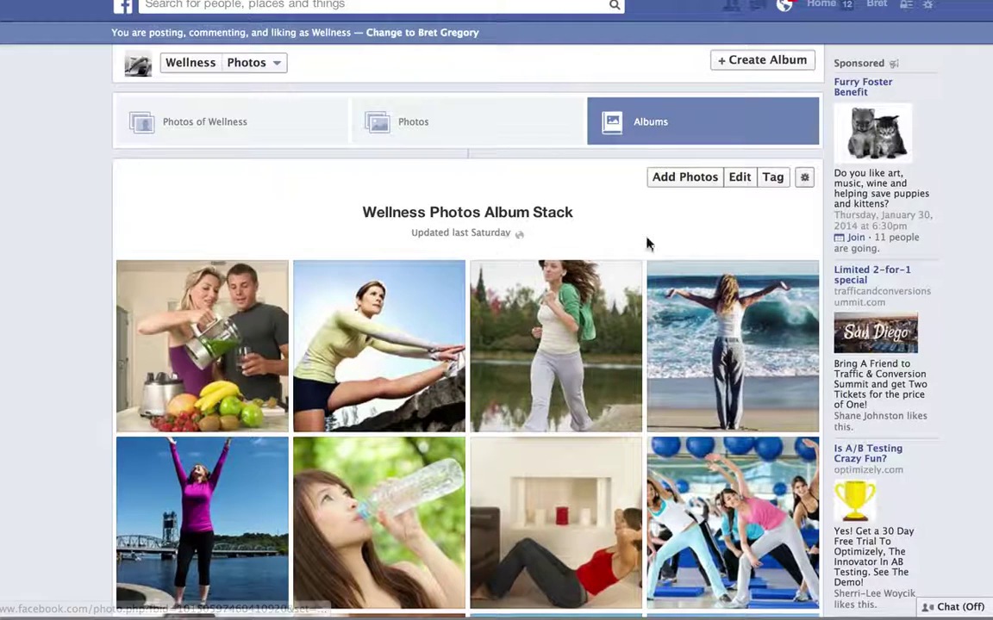
{"action": "left_click", "coordinate": [685, 177]}
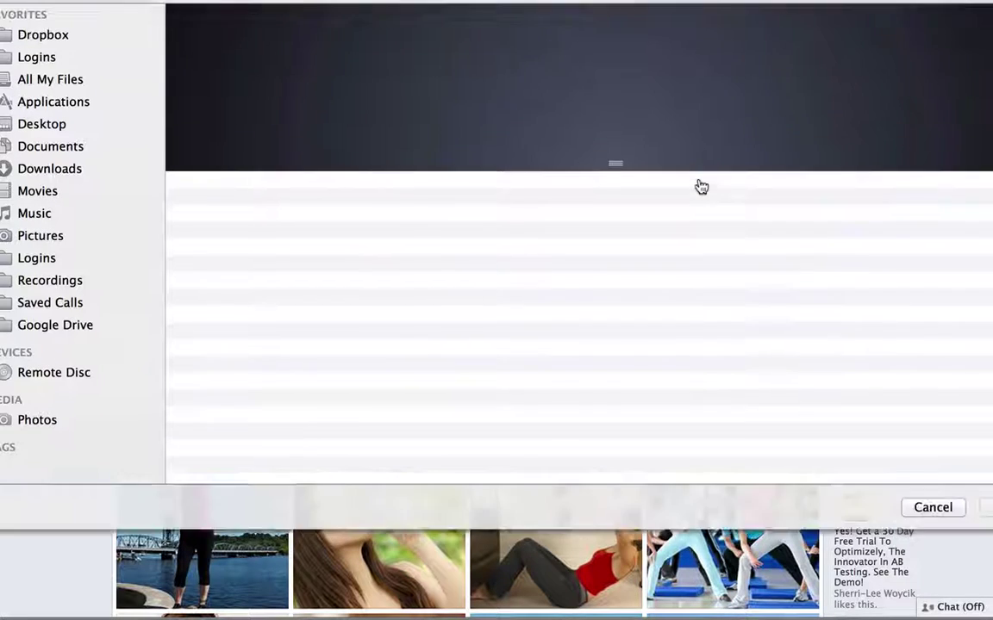
{"action": "left_click", "coordinate": [216, 225]}
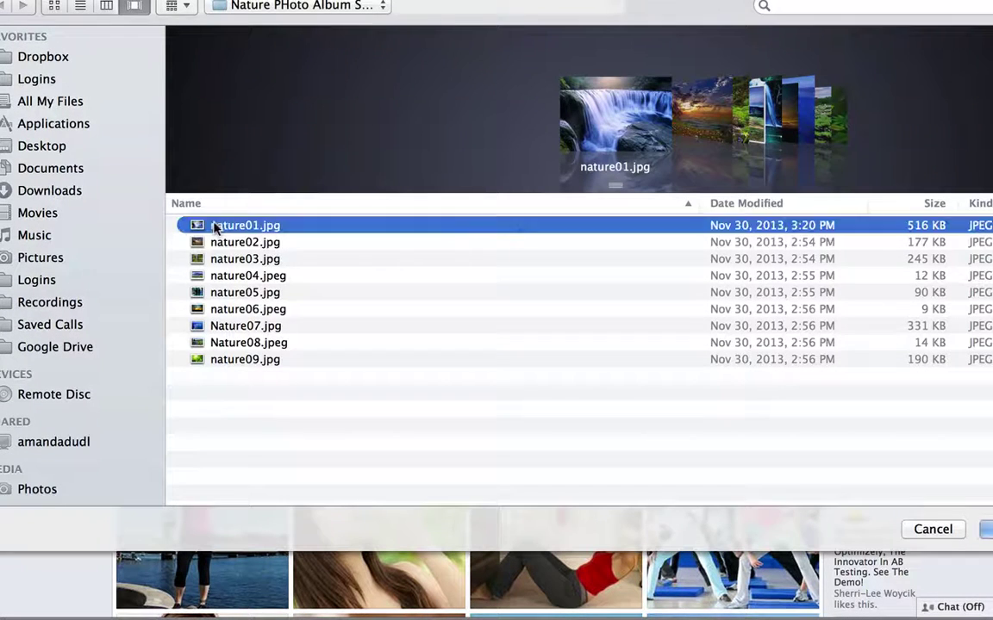
{"action": "left_click", "coordinate": [213, 360], "text": "shift"}
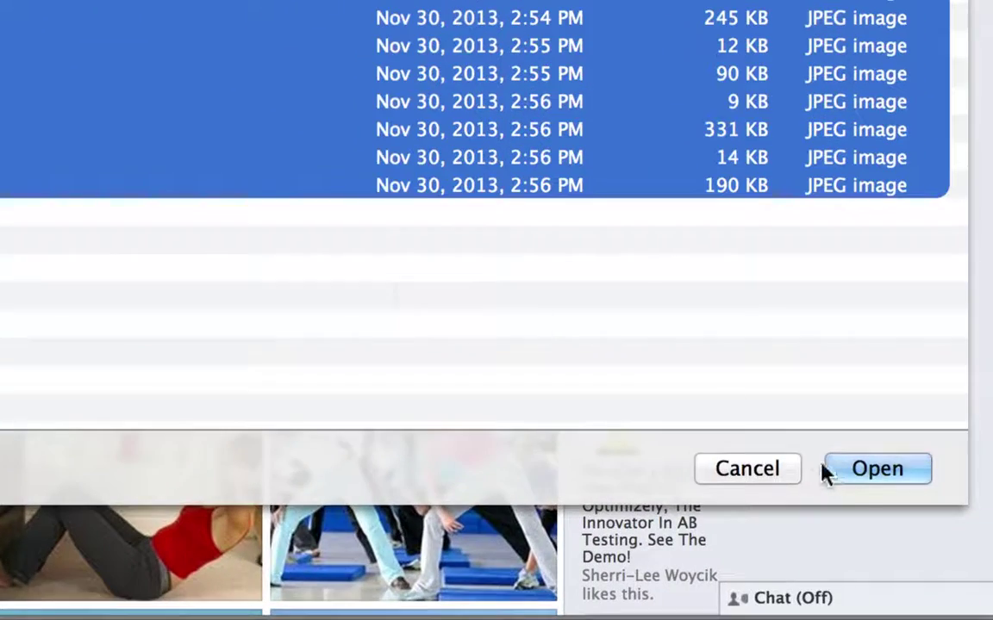
{"action": "left_click", "coordinate": [854, 474]}
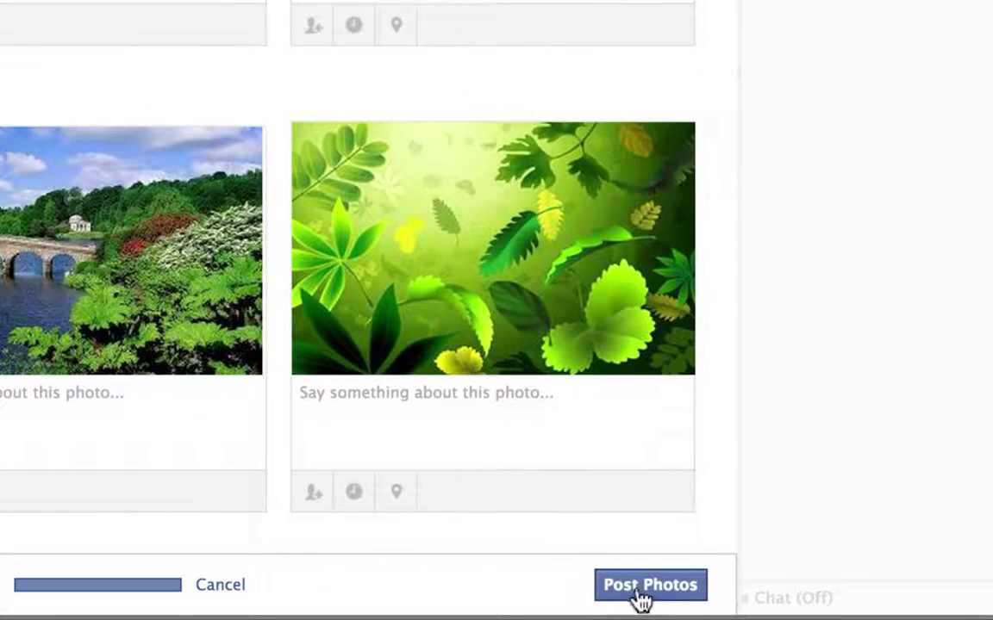
{"action": "left_click", "coordinate": [639, 591]}
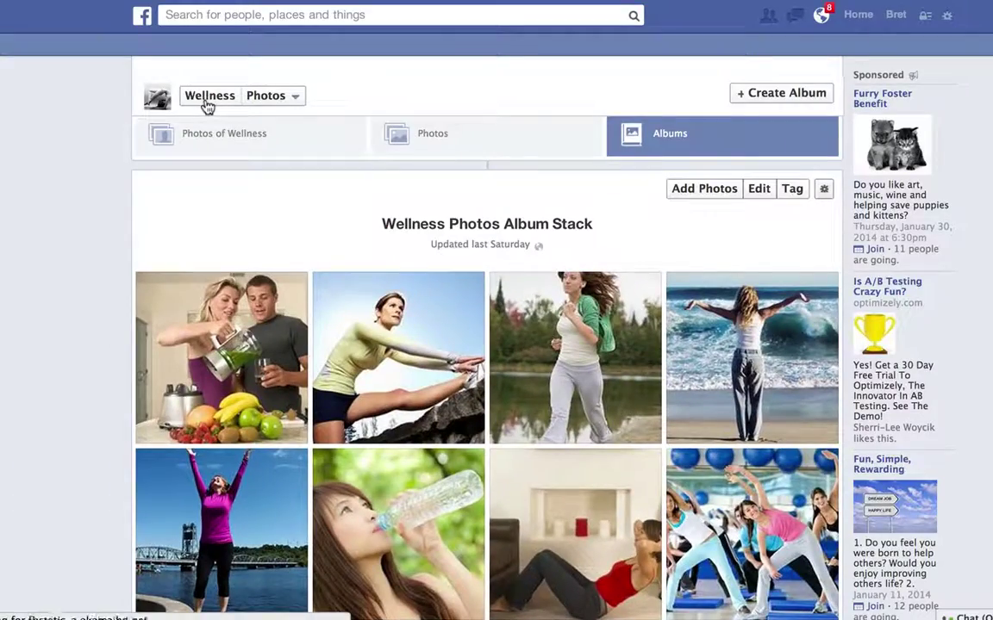
{"action": "left_click", "coordinate": [207, 101]}
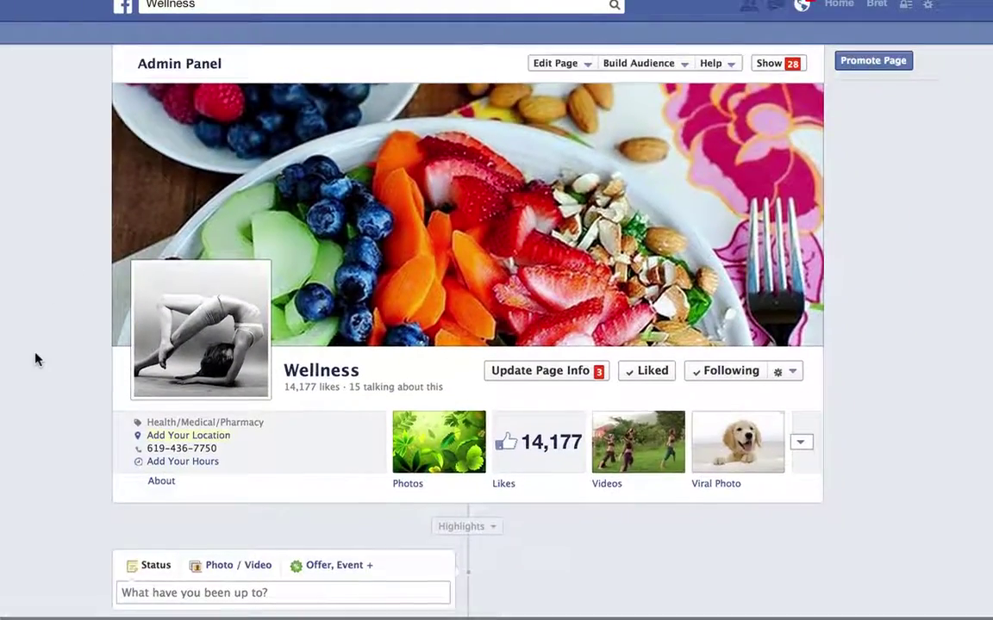
{"action": "scroll", "coordinate": [35, 359], "scroll_direction": "down", "scroll_amount": 3}
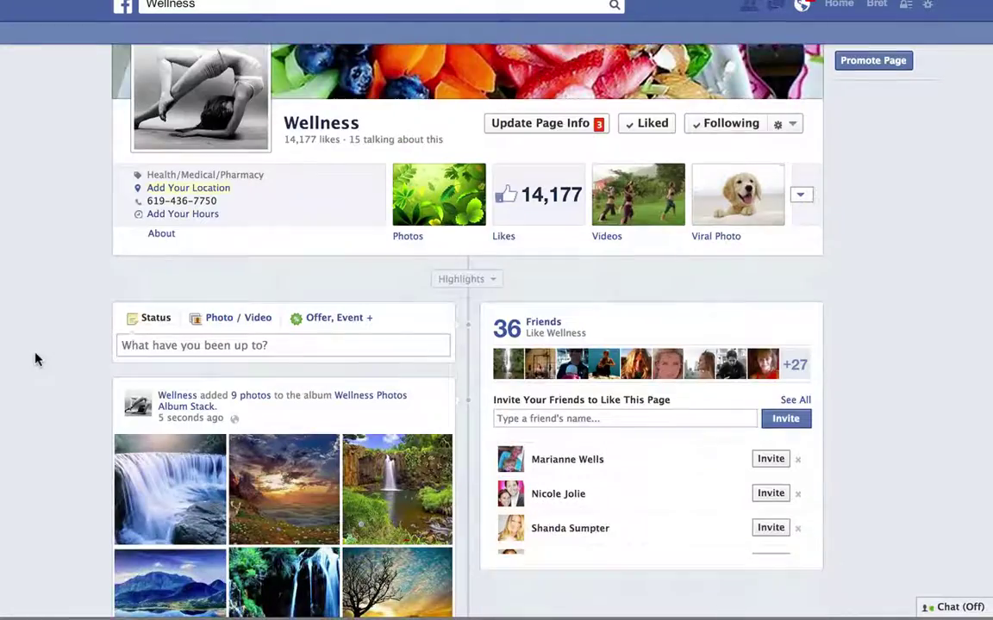
{"action": "scroll", "coordinate": [35, 360], "scroll_direction": "down", "scroll_amount": 2}
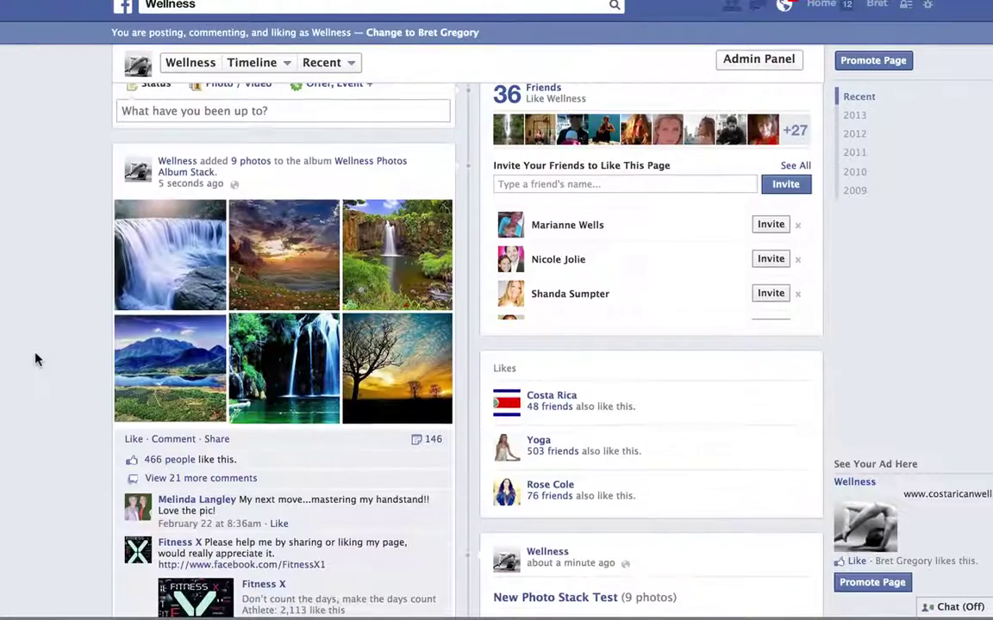
{"action": "scroll", "coordinate": [27, 337], "scroll_direction": "down", "scroll_amount": 1}
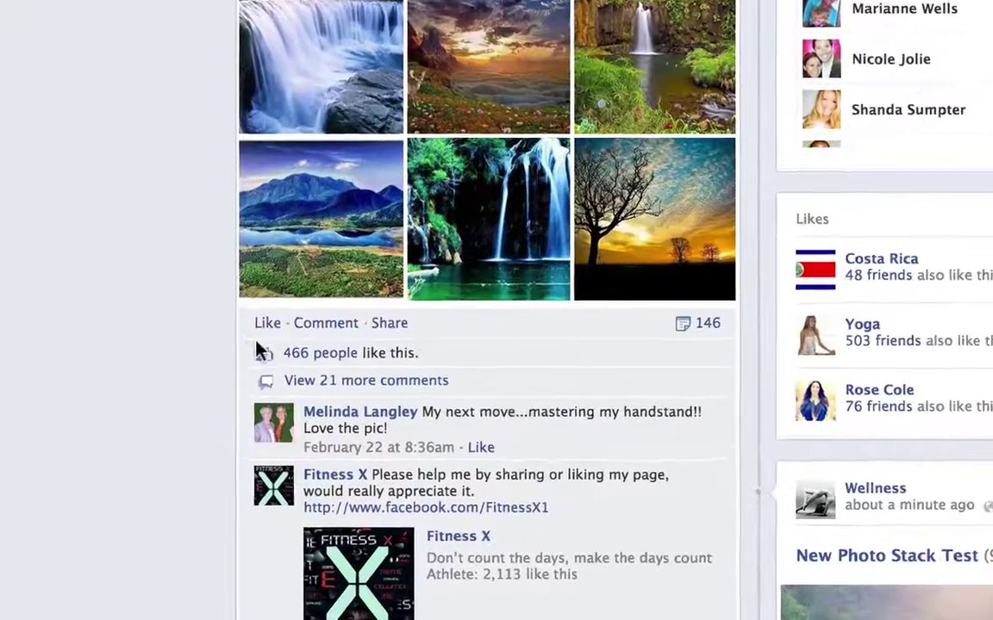
{"action": "mouse_move", "coordinate": [172, 423]}
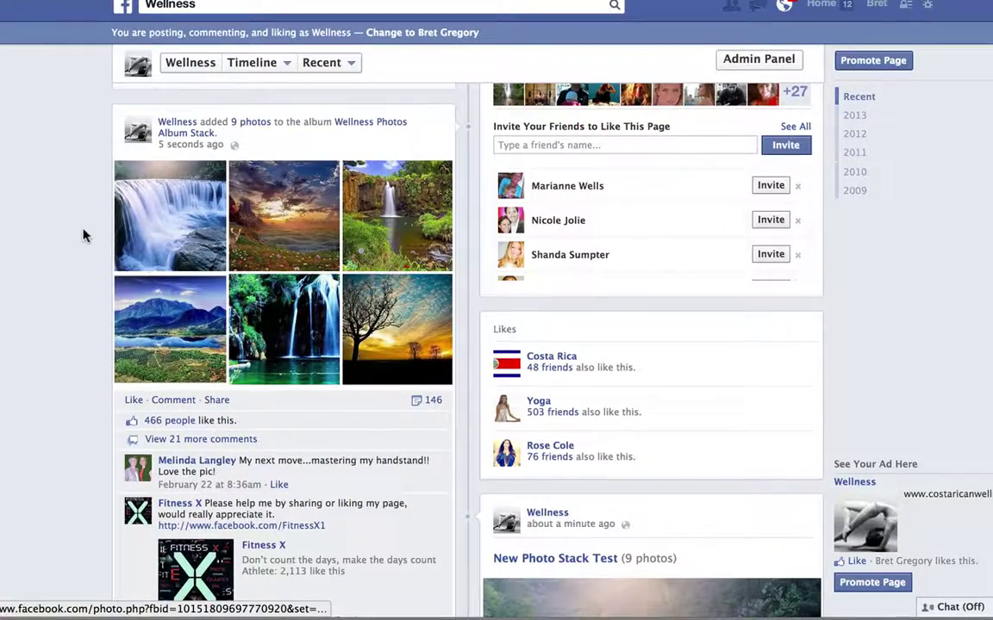
{"action": "scroll", "coordinate": [84, 235], "scroll_direction": "down", "scroll_amount": 1}
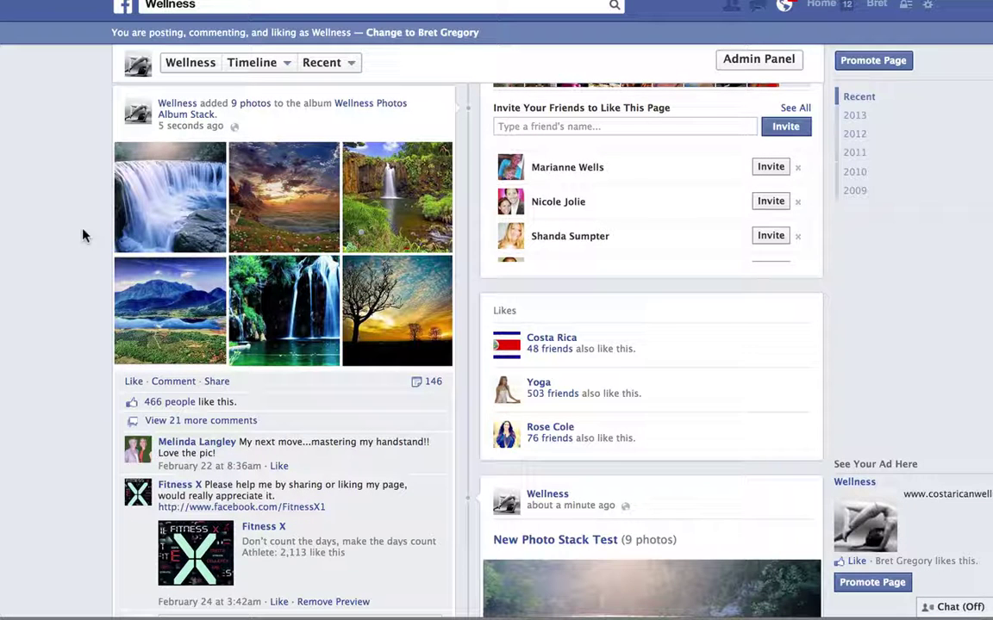
{"action": "mouse_move", "coordinate": [172, 402]}
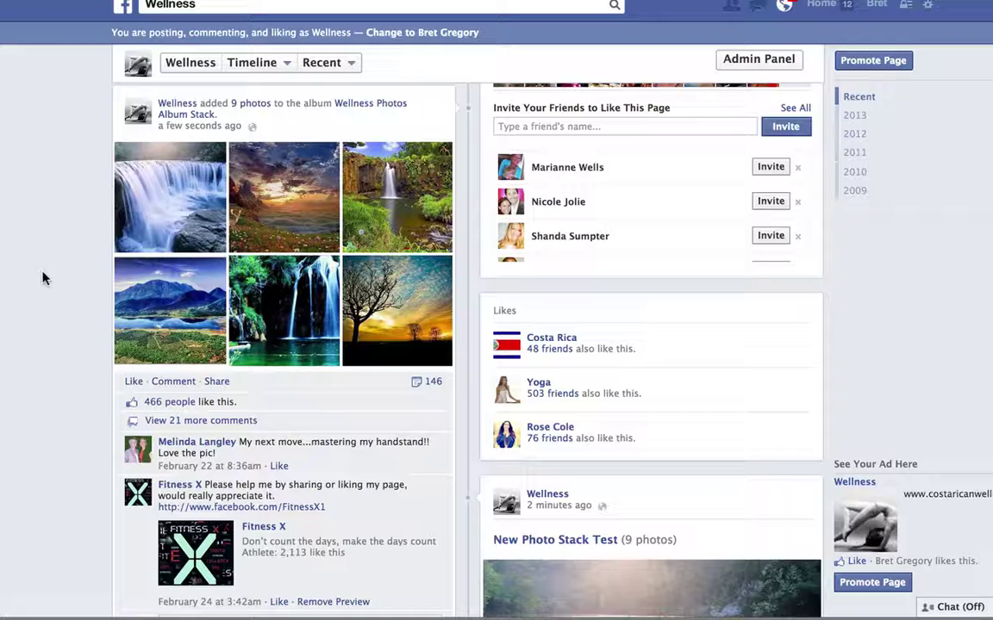
{"action": "scroll", "coordinate": [43, 278], "scroll_direction": "down", "scroll_amount": 2}
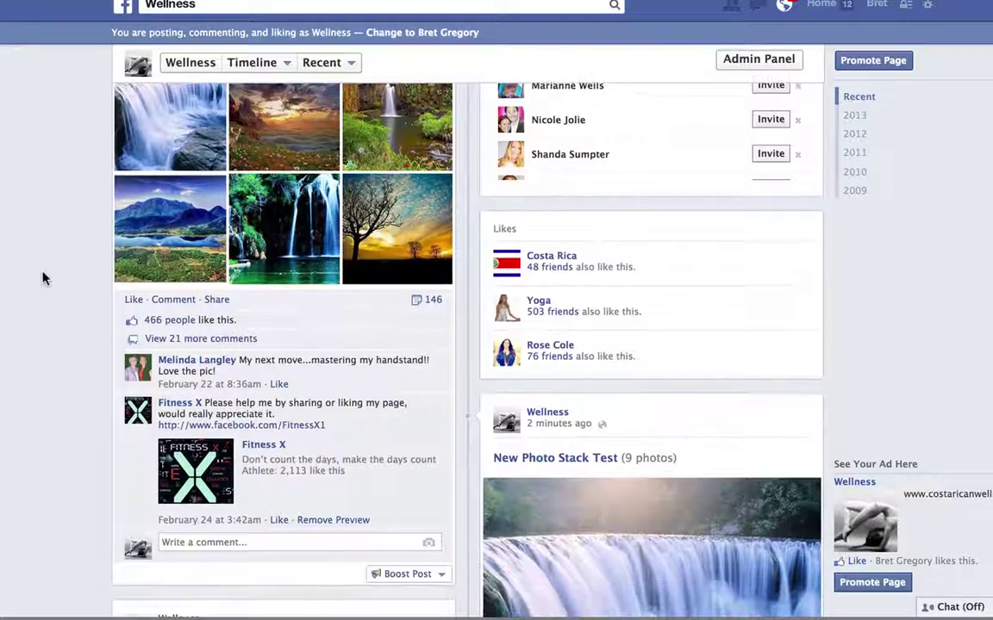
{"action": "scroll", "coordinate": [43, 277], "scroll_direction": "up", "scroll_amount": 3}
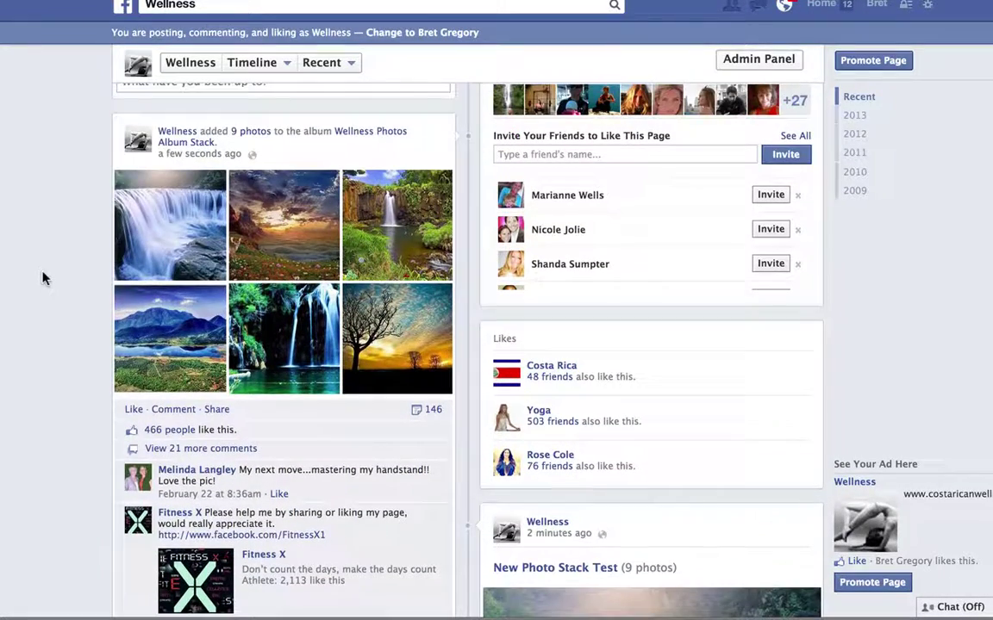
{"action": "scroll", "coordinate": [43, 278], "scroll_direction": "down", "scroll_amount": 6}
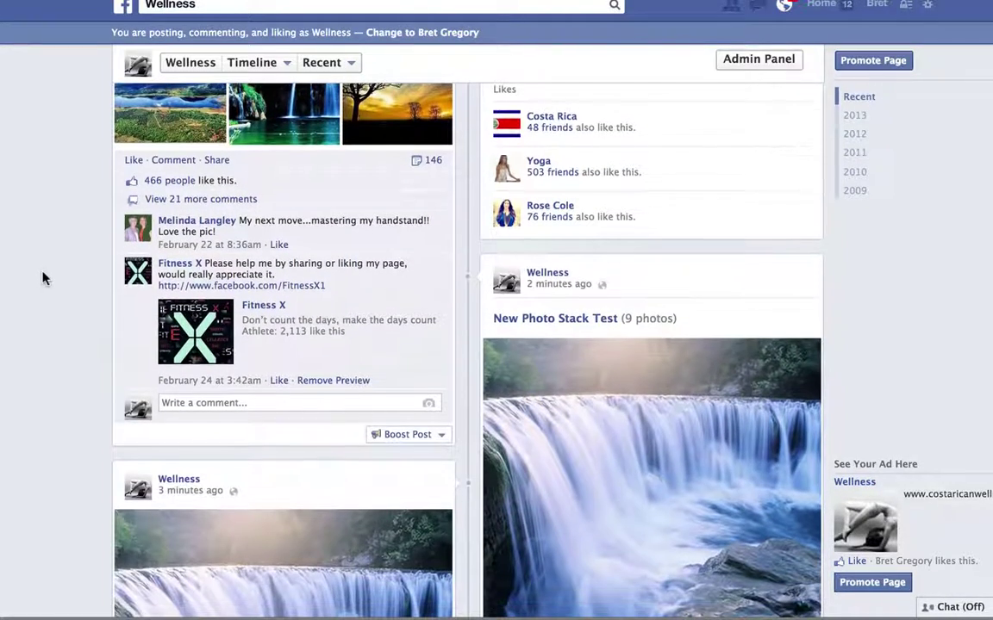
Step: Open Boost Post for the album post and lower the maximum budget to $5, reaching 8,100–21,000
{"action": "left_click", "coordinate": [407, 436]}
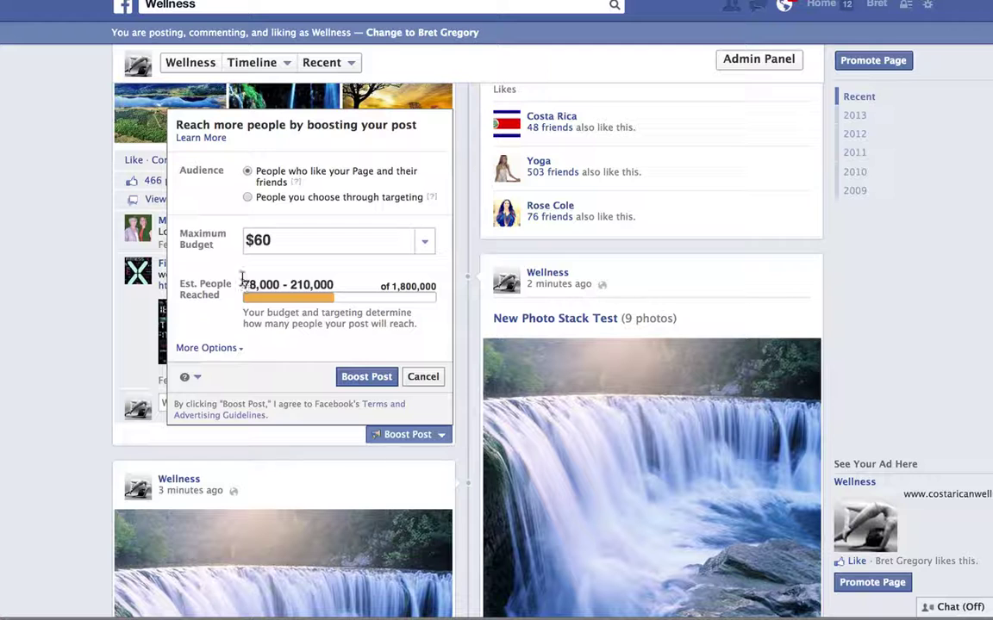
{"action": "left_click_drag", "start_coordinate": [242, 283], "coordinate": [344, 285]}
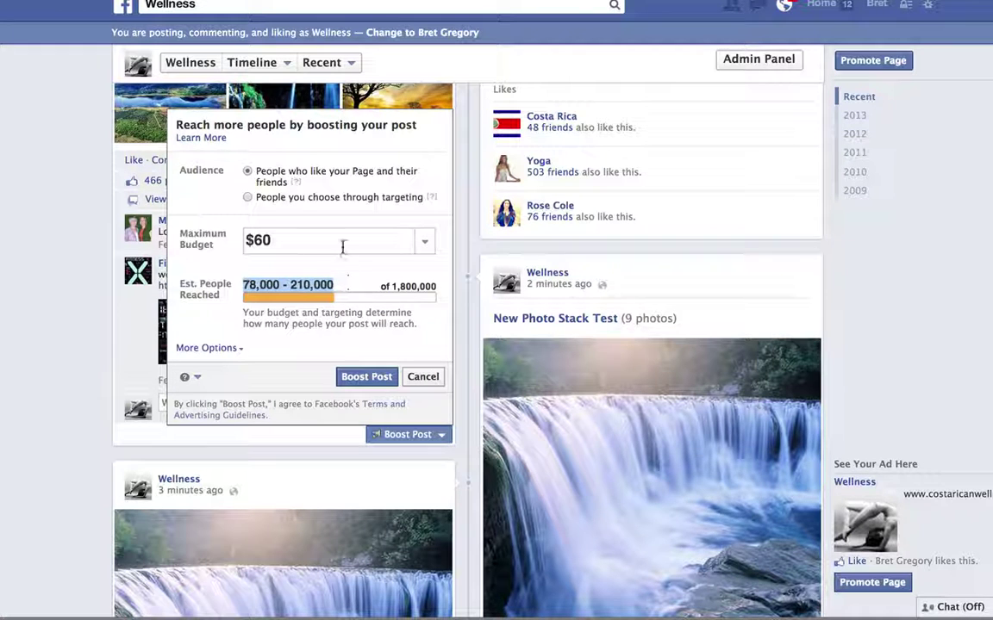
{"action": "left_click", "coordinate": [342, 246]}
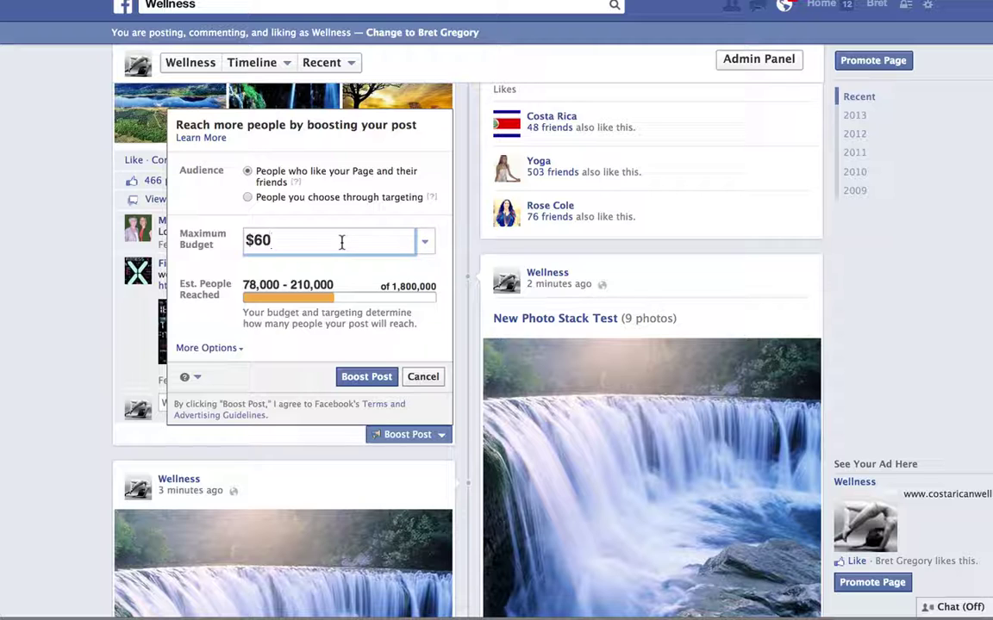
{"action": "left_click", "coordinate": [423, 244]}
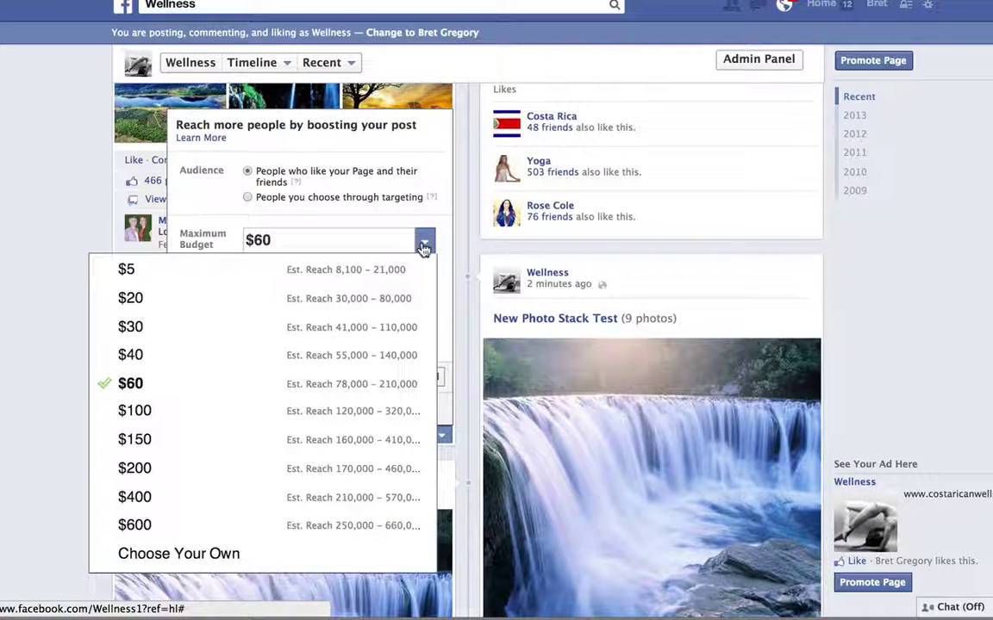
{"action": "left_click", "coordinate": [183, 283]}
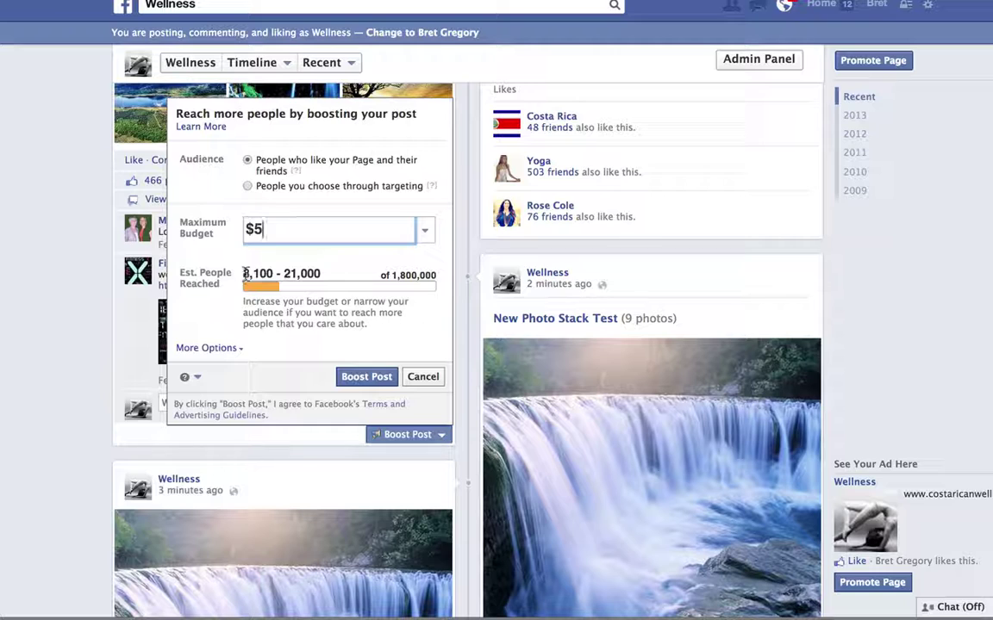
{"action": "left_click_drag", "start_coordinate": [244, 273], "coordinate": [328, 271]}
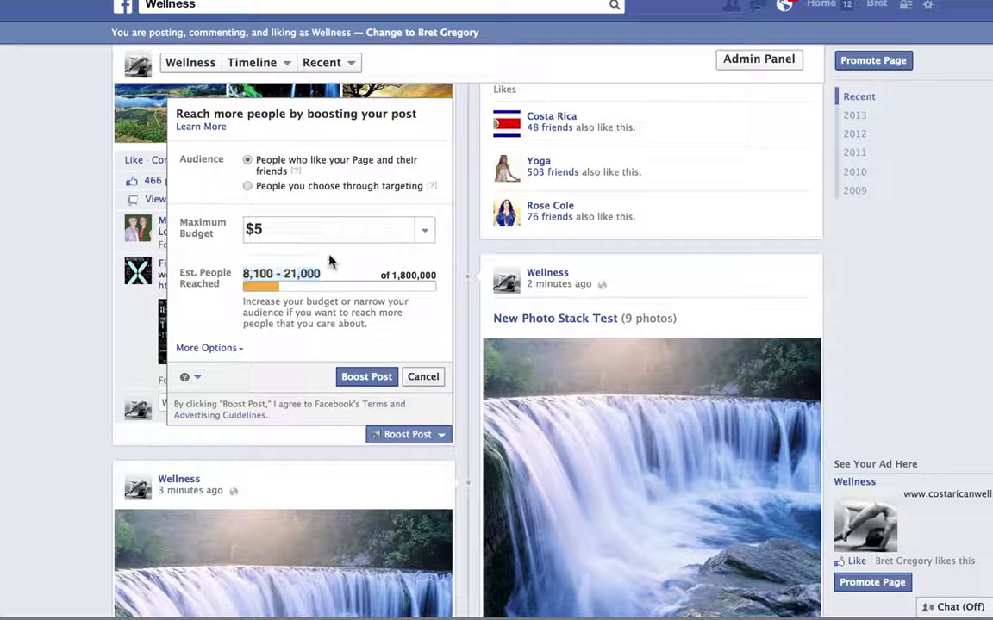
{"action": "left_click", "coordinate": [329, 260]}
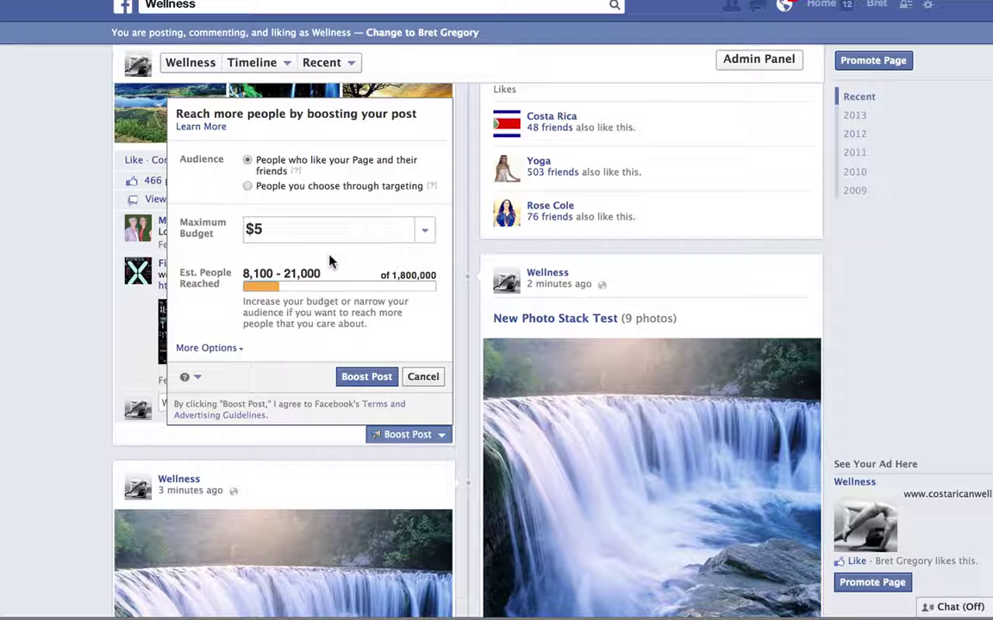
Step: Try a $20 budget, then enter a custom $13 maximum budget reaching 20,000–53,000 people
{"action": "left_click", "coordinate": [425, 229]}
{"action": "left_click", "coordinate": [225, 289]}
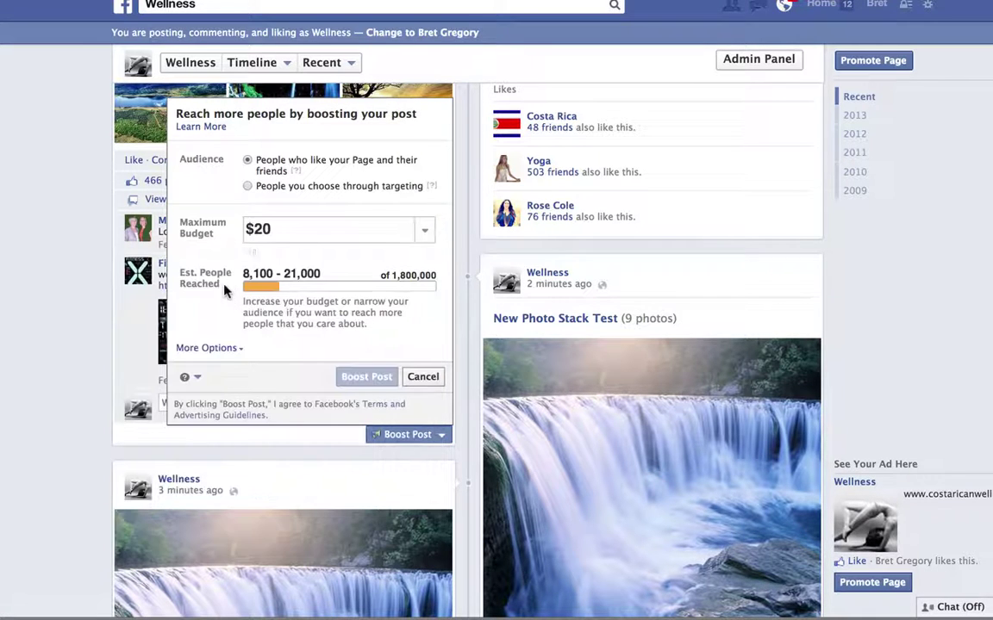
{"action": "left_click", "coordinate": [426, 243]}
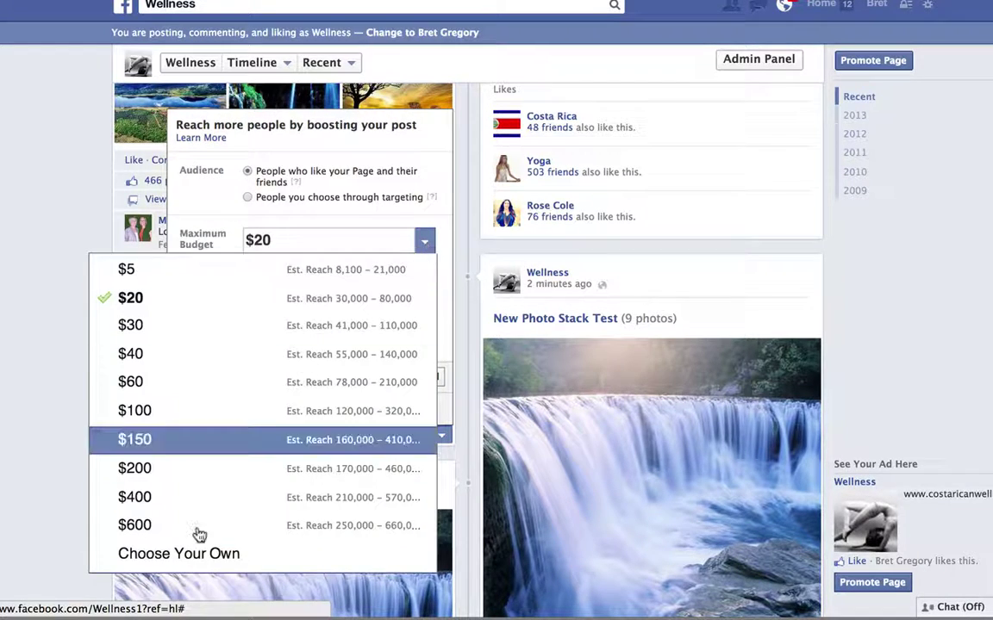
{"action": "left_click", "coordinate": [185, 556]}
{"action": "type", "text": "10"}
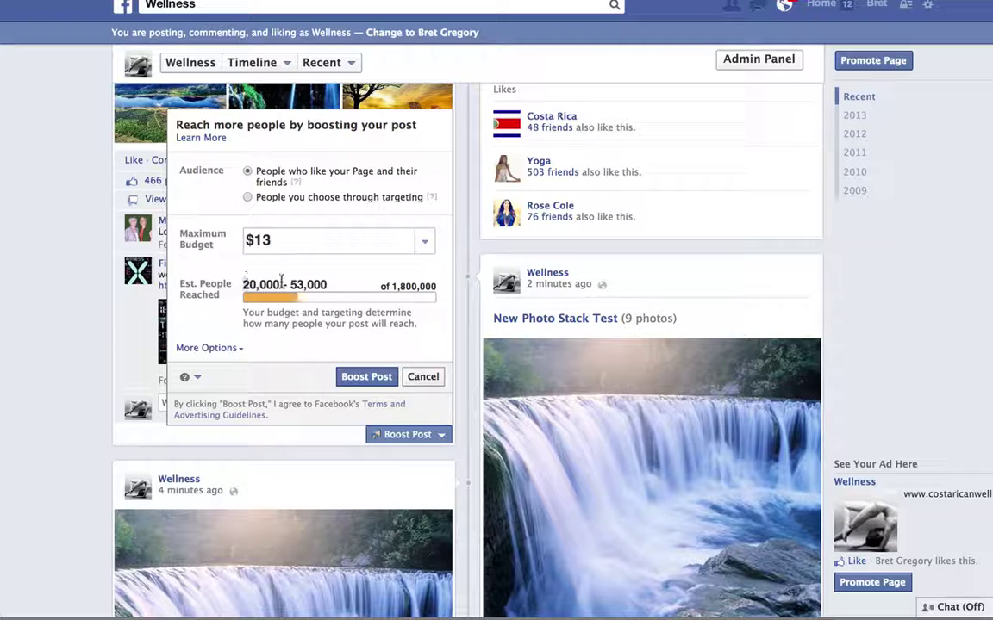
{"action": "left_click_drag", "start_coordinate": [244, 282], "coordinate": [338, 283]}
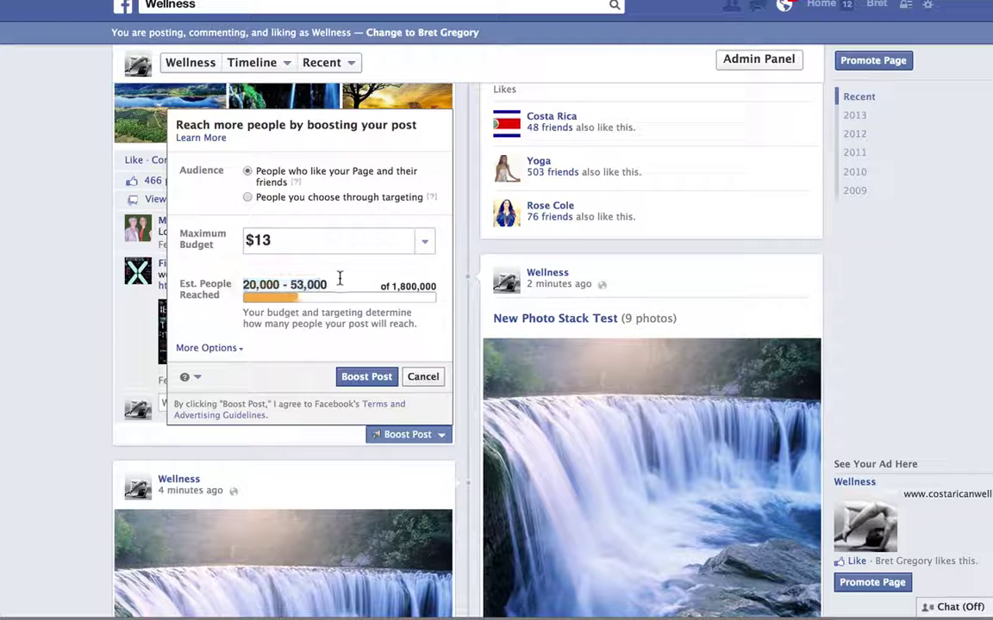
{"action": "left_click", "coordinate": [230, 284]}
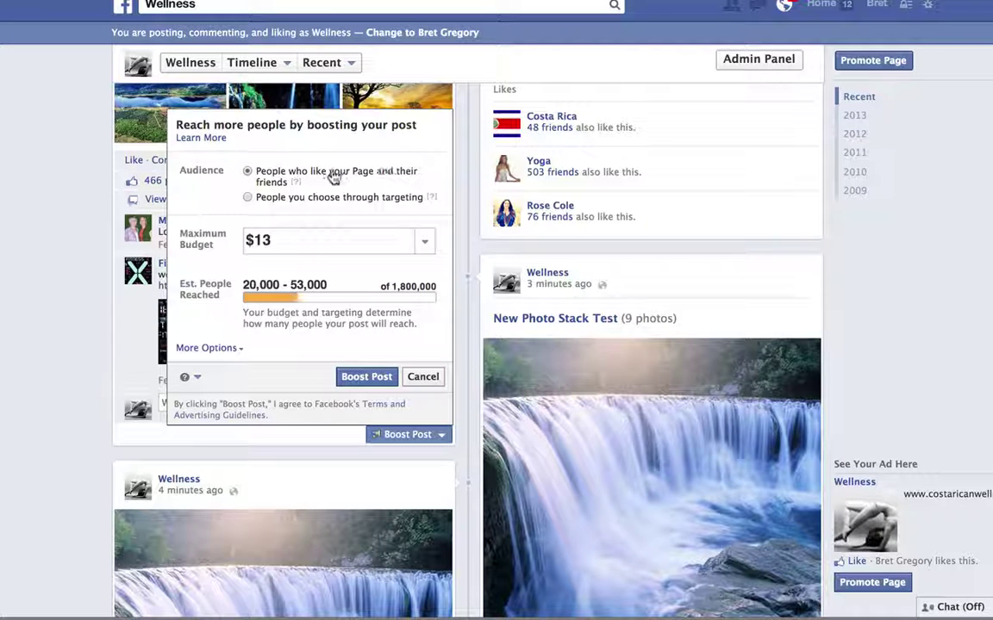
Step: Target people you choose, remove Egypt, then revert to the first audience option
{"action": "left_click", "coordinate": [247, 197]}
{"action": "scroll", "coordinate": [241, 198], "scroll_direction": "up", "scroll_amount": 5}
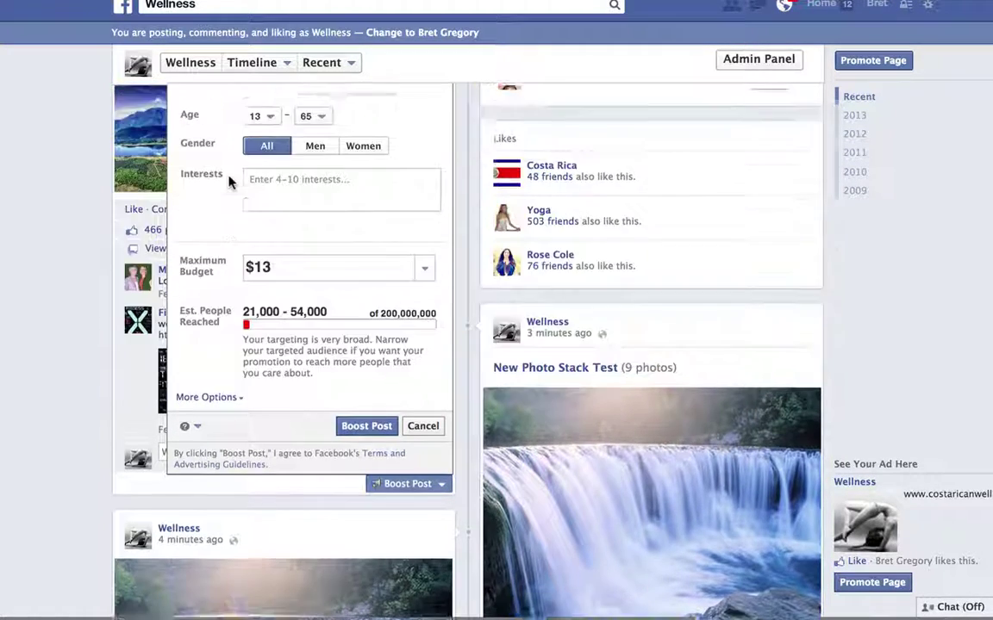
{"action": "scroll", "coordinate": [231, 181], "scroll_direction": "up", "scroll_amount": 1}
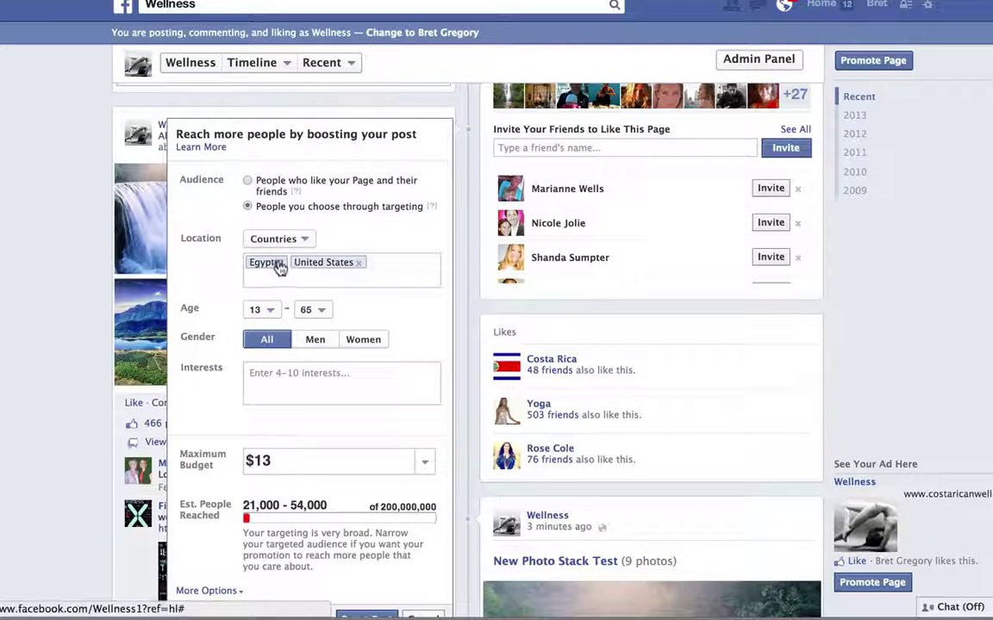
{"action": "left_click", "coordinate": [278, 262]}
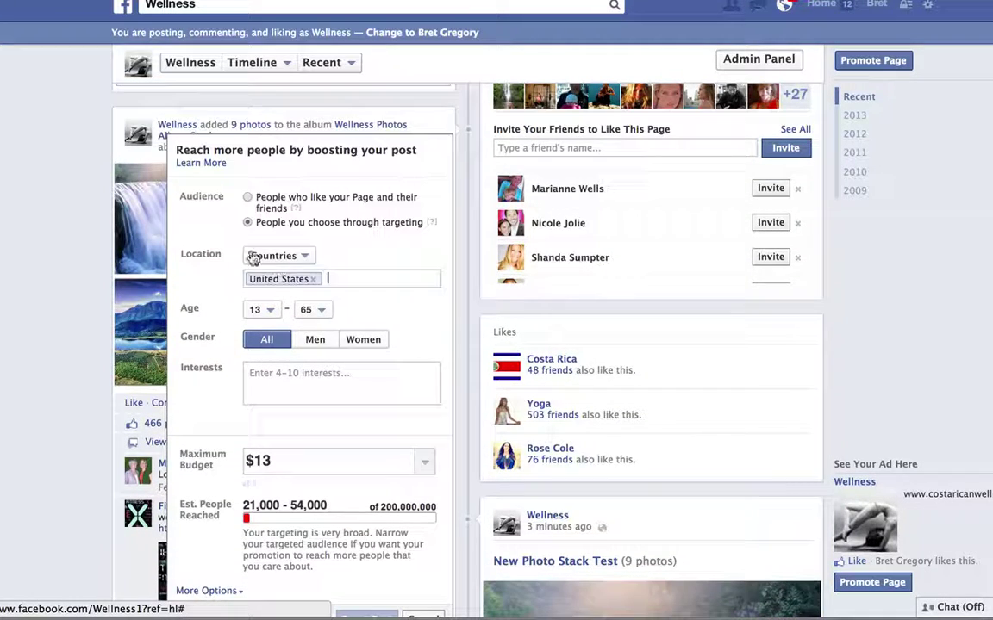
{"action": "left_click", "coordinate": [248, 199]}
{"action": "scroll", "coordinate": [233, 413], "scroll_direction": "down", "scroll_amount": 3}
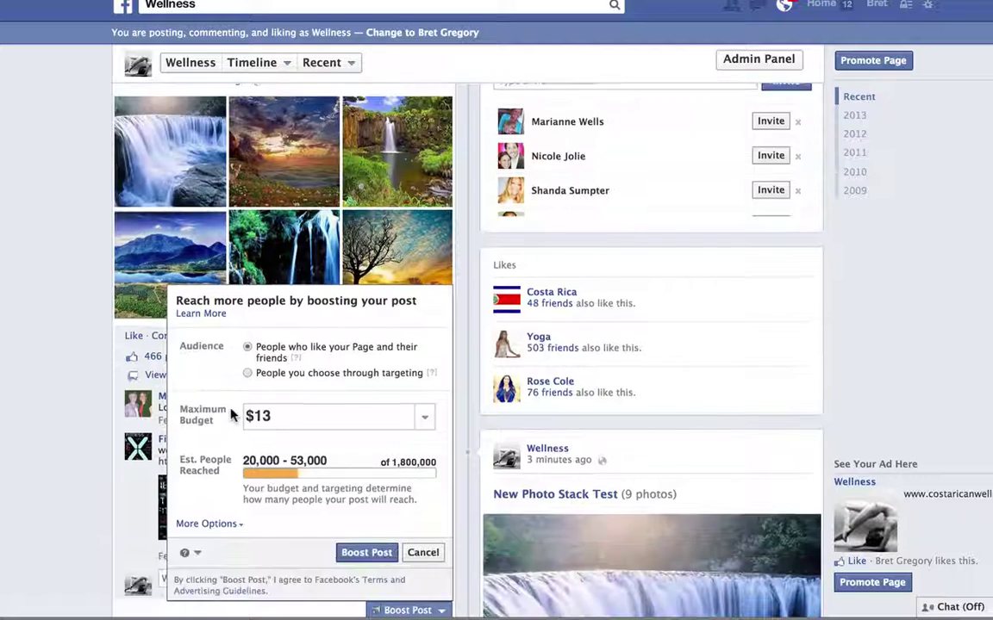
{"action": "scroll", "coordinate": [233, 413], "scroll_direction": "down", "scroll_amount": 1}
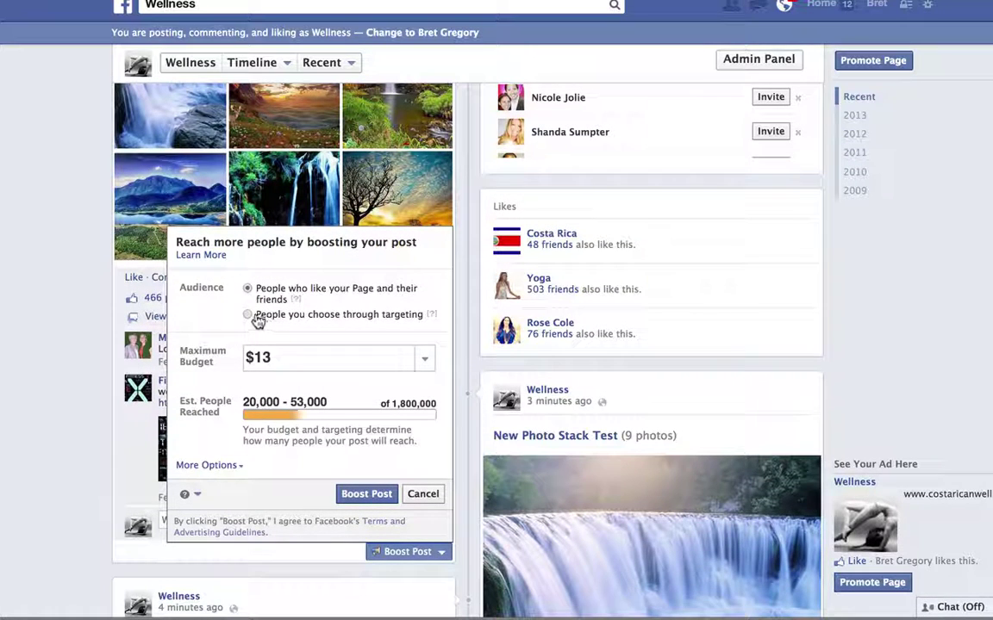
{"action": "left_click_drag", "start_coordinate": [257, 319], "coordinate": [418, 316]}
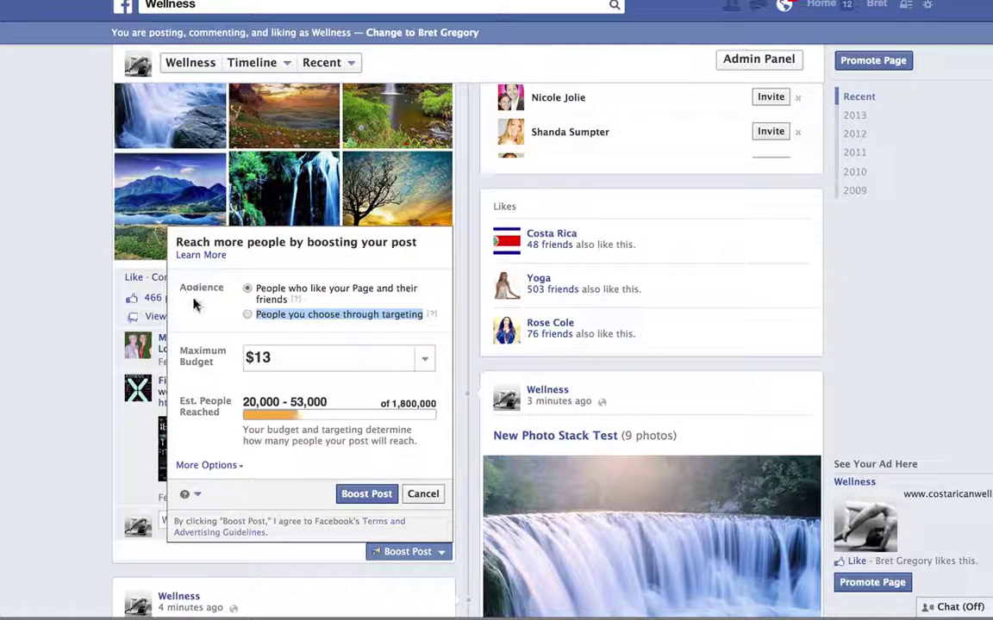
Step: Cancel the boost and return to the Wellness timeline showing the nine-photo album post
{"action": "scroll", "coordinate": [194, 304], "scroll_direction": "down", "scroll_amount": 3}
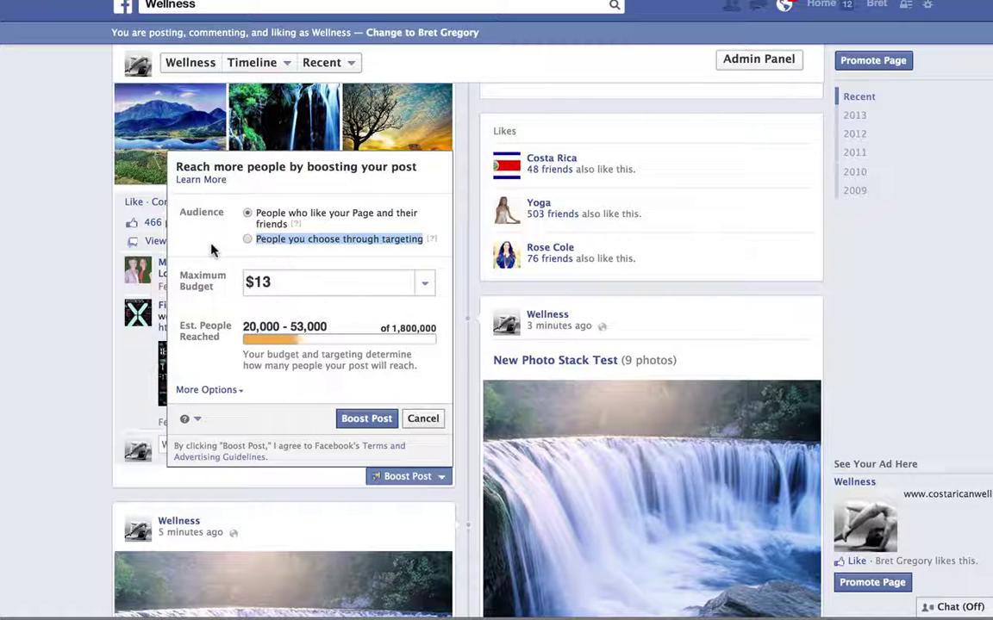
{"action": "left_click", "coordinate": [424, 422]}
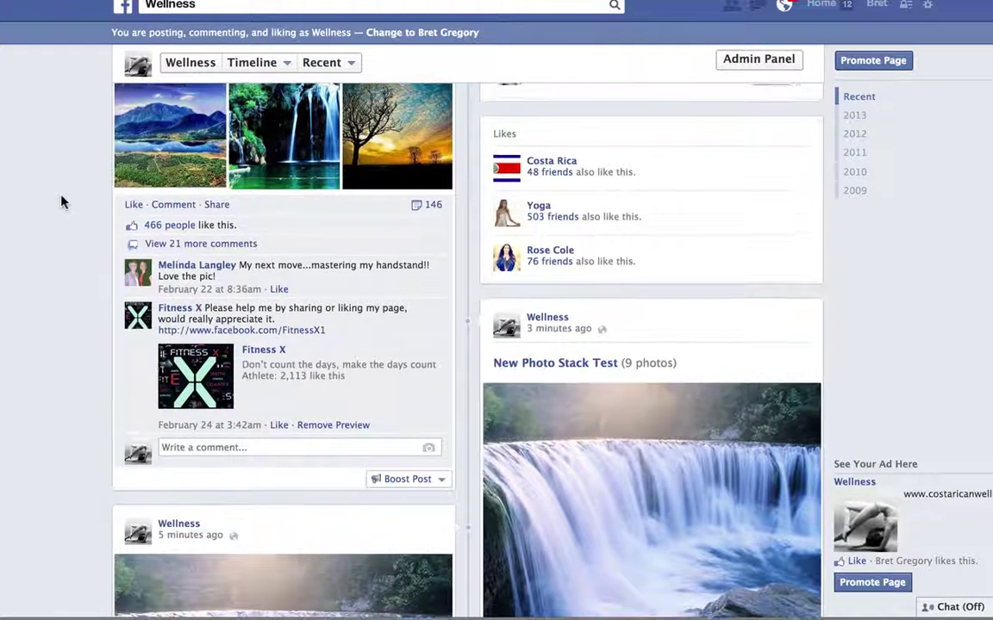
{"action": "scroll", "coordinate": [61, 202], "scroll_direction": "up", "scroll_amount": 3}
{"action": "scroll", "coordinate": [60, 201], "scroll_direction": "up", "scroll_amount": 2}
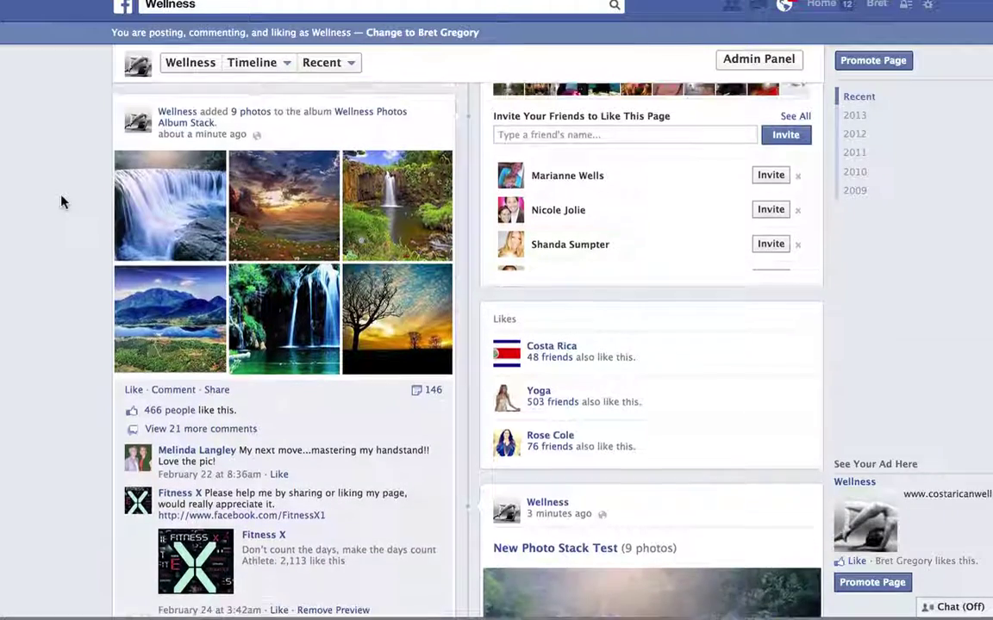
{"action": "scroll", "coordinate": [61, 202], "scroll_direction": "up", "scroll_amount": 1}
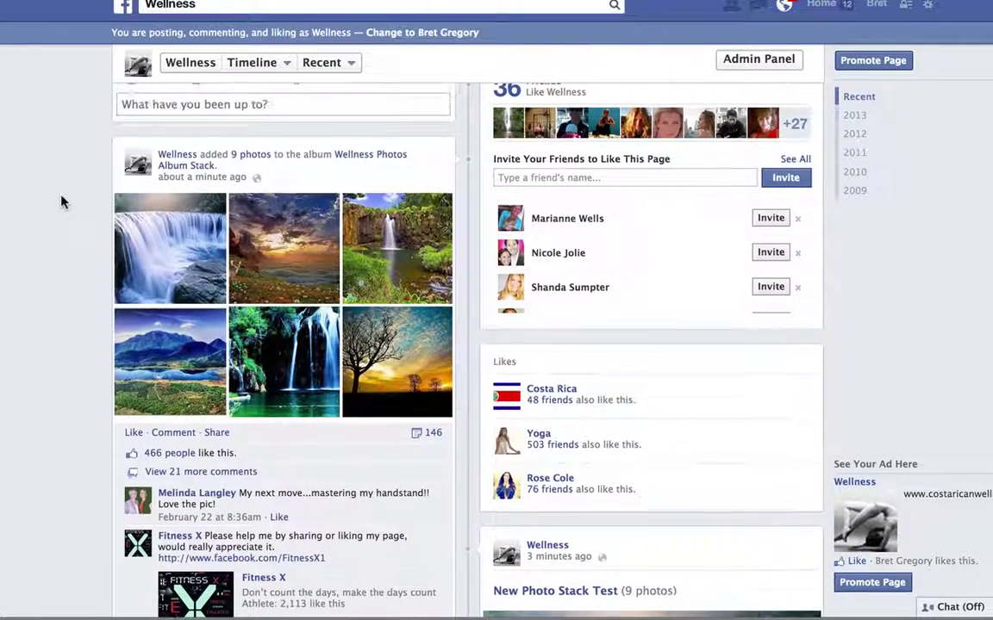